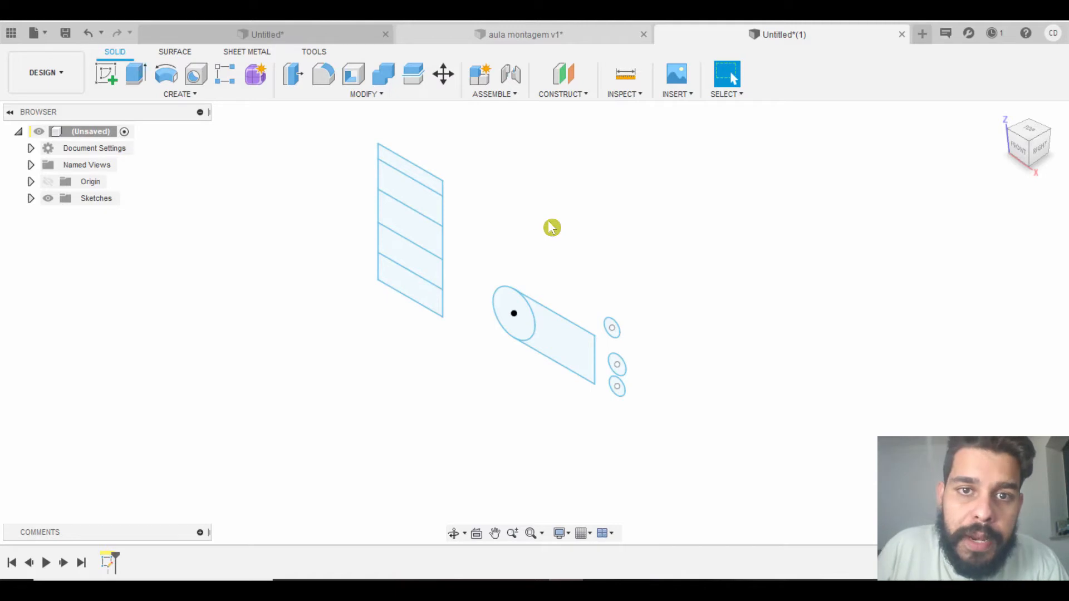
- Switch to the first untitled design with the four cylinders and hide Sketch1
{"action": "left_click", "coordinate": [306, 33]}
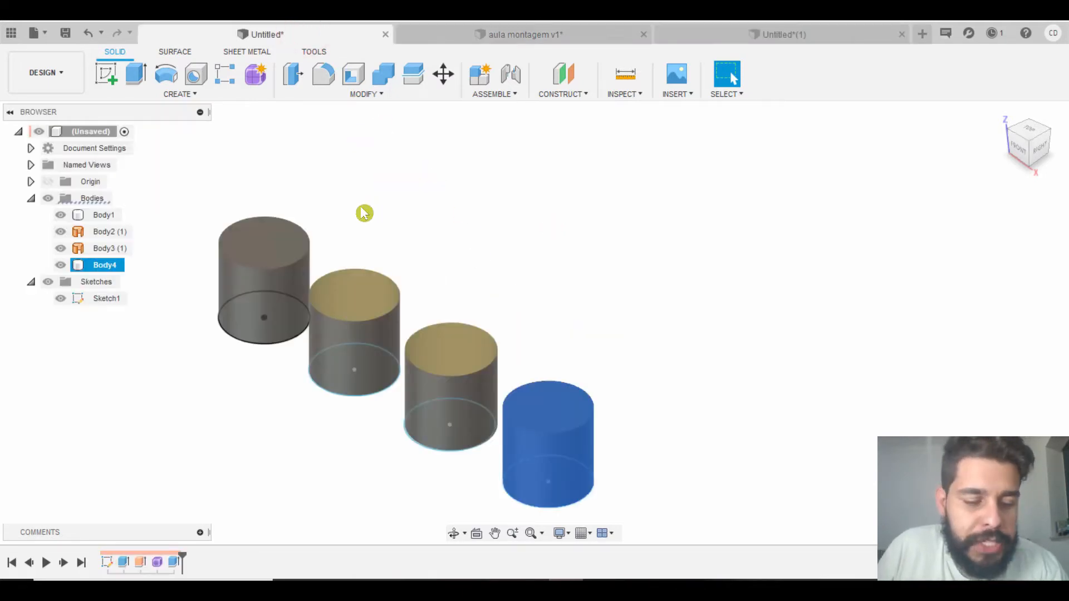
{"action": "left_click", "coordinate": [60, 299]}
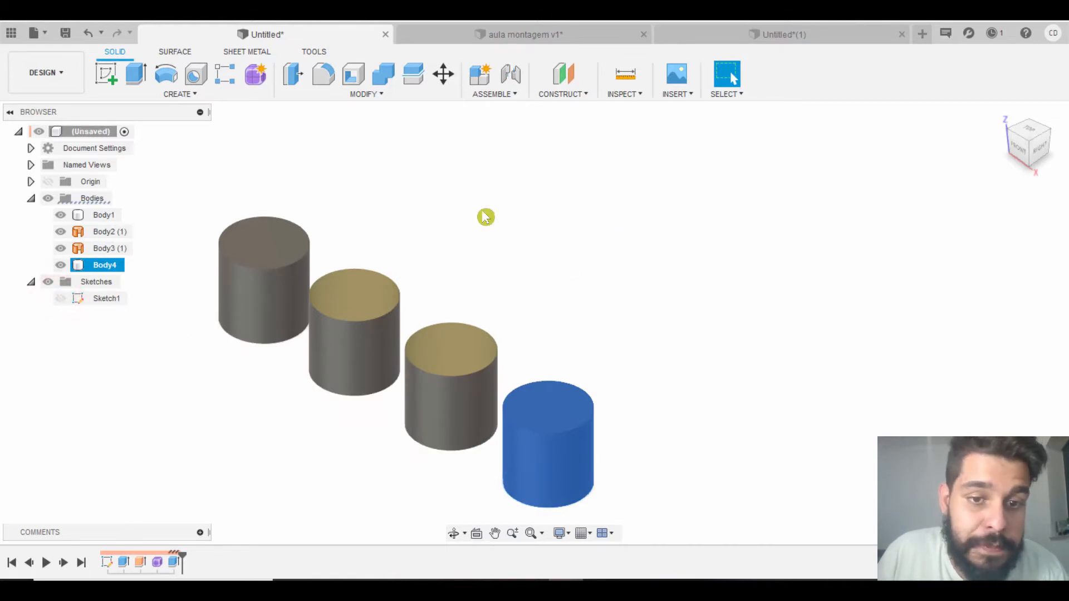
{"action": "mouse_move", "coordinate": [484, 217]}
{"action": "middle_mouse_down", "text": "shift"}
{"action": "mouse_move", "coordinate": [501, 218]}
{"action": "mouse_move", "coordinate": [482, 225]}
{"action": "mouse_move", "coordinate": [454, 205]}
{"action": "mouse_move", "coordinate": [497, 200]}
{"action": "middle_mouse_up", "text": "shift"}
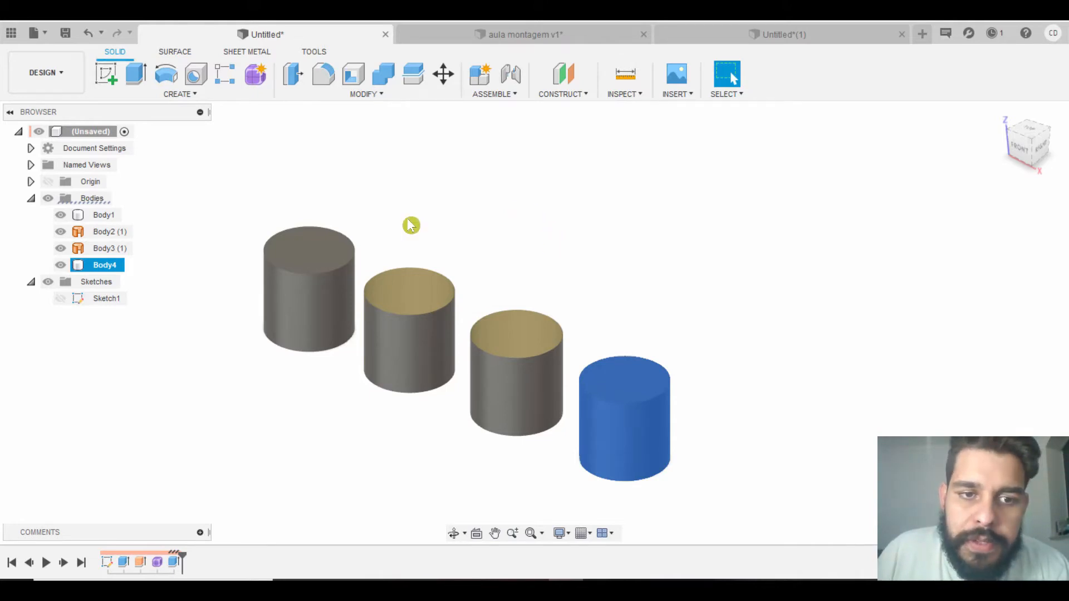
- Examine the solid Body1 and the surface bodies Body2 and Body3, comparing their faces and how each one is built
{"action": "left_click", "coordinate": [304, 252]}
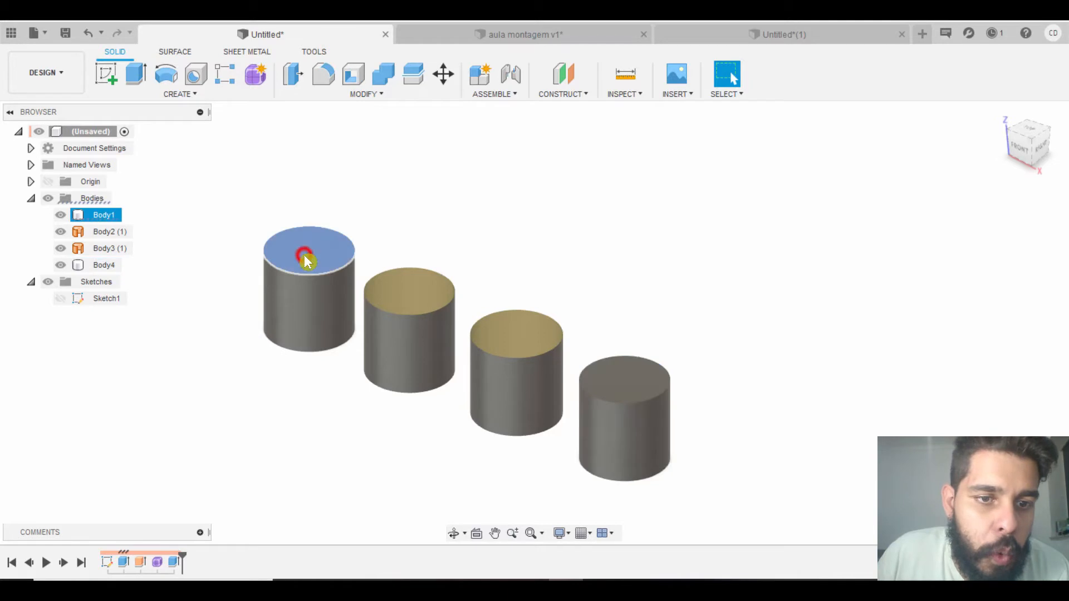
{"action": "left_click", "coordinate": [408, 297]}
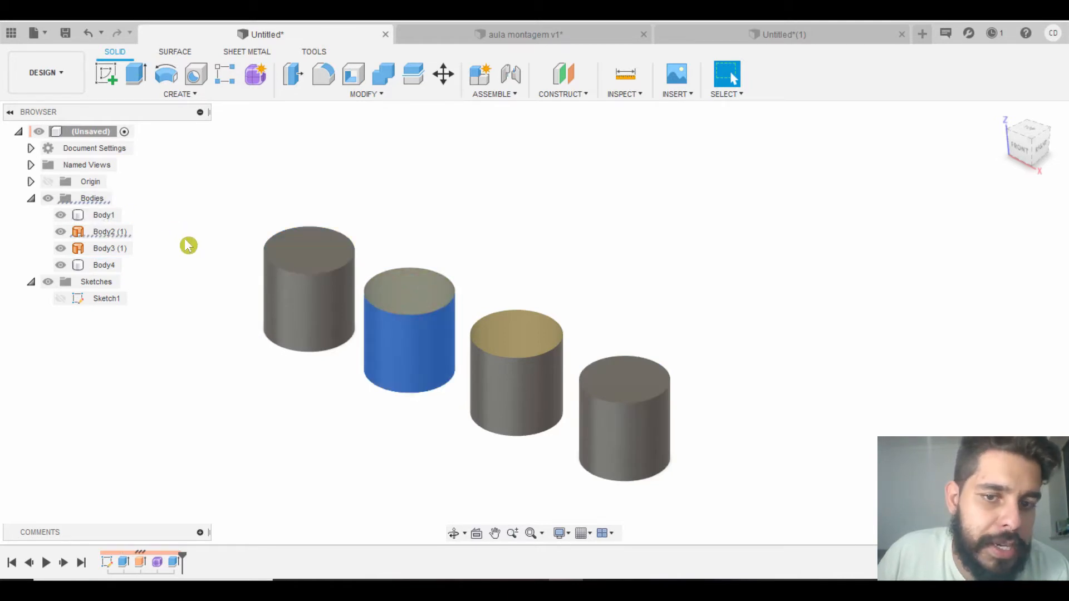
{"action": "left_click", "coordinate": [289, 296]}
{"action": "left_click", "coordinate": [399, 352]}
{"action": "left_click", "coordinate": [492, 395]}
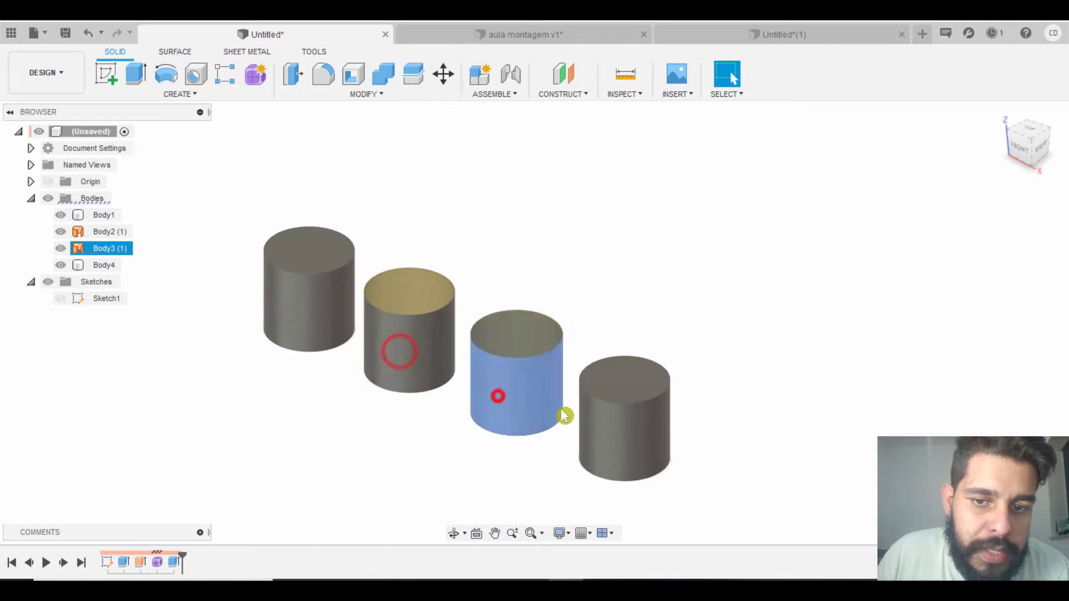
{"action": "left_click", "coordinate": [513, 393]}
{"action": "left_click", "coordinate": [386, 334]}
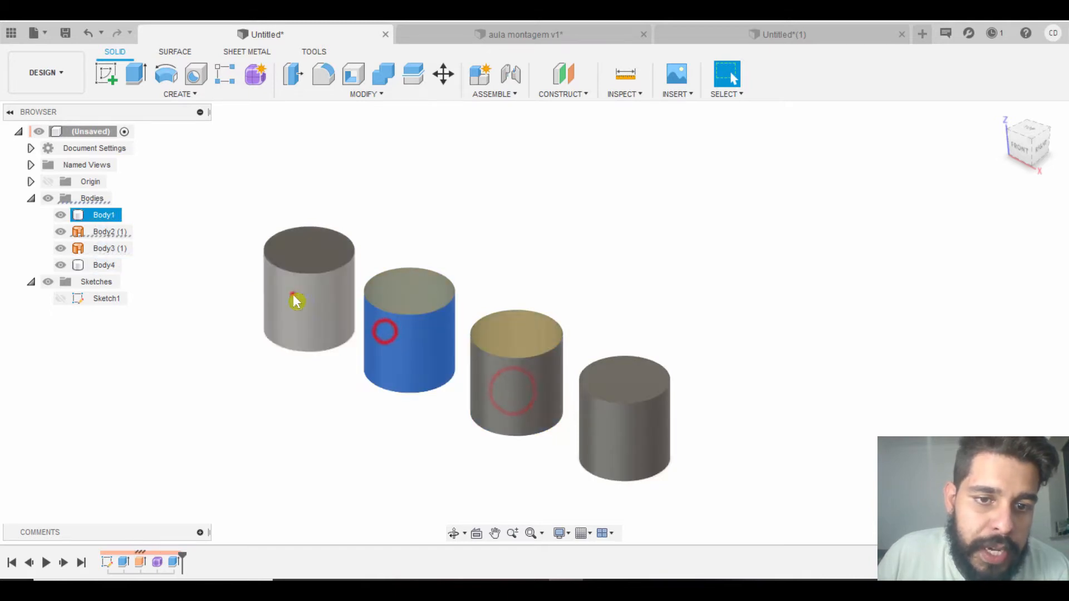
{"action": "left_click", "coordinate": [292, 296]}
{"action": "left_click", "coordinate": [390, 346]}
{"action": "left_click", "coordinate": [477, 383]}
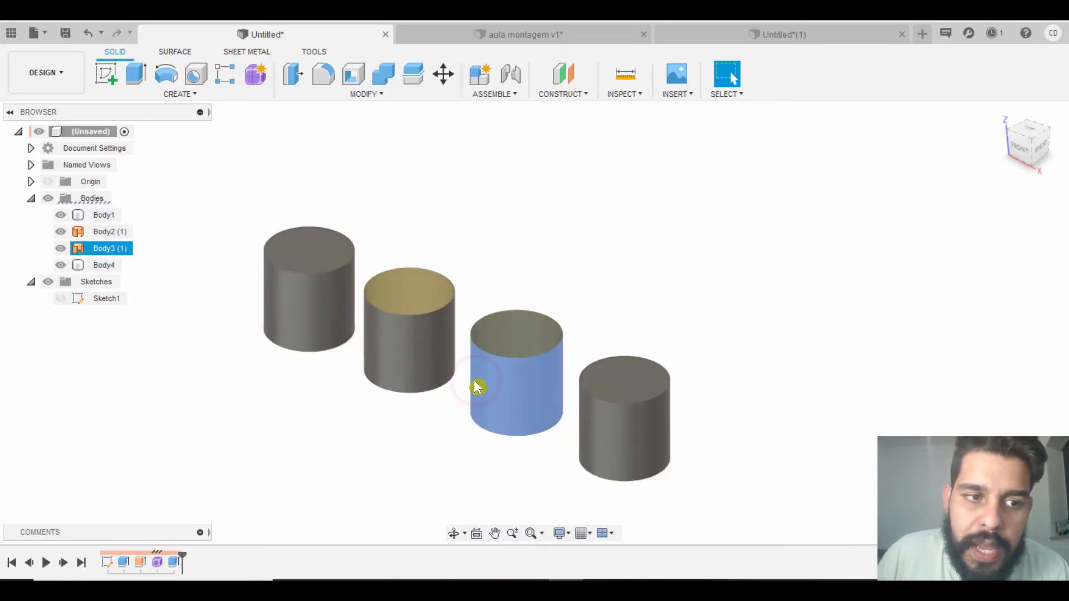
{"action": "left_click", "coordinate": [320, 312]}
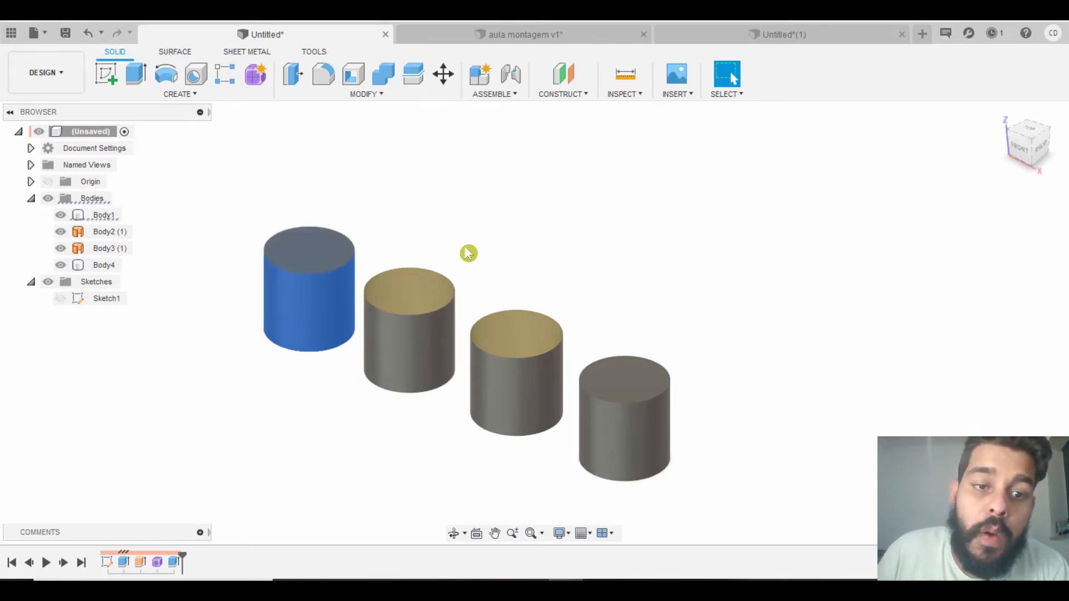
{"action": "left_click", "coordinate": [555, 234]}
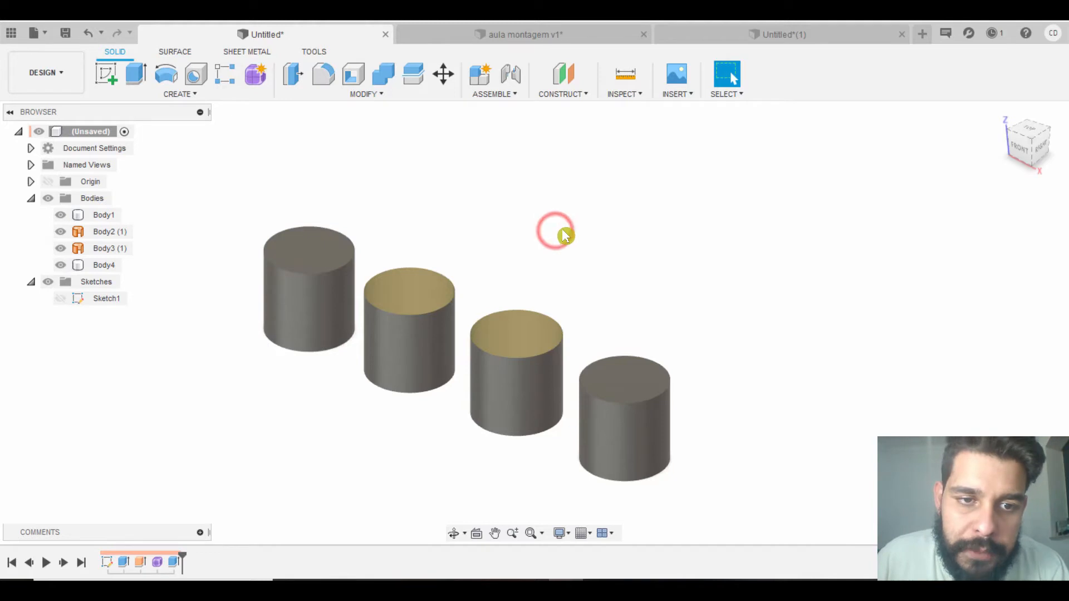
- Sketch a smaller concentric circle on the top face of the solid cylinder Body1
{"action": "left_click", "coordinate": [289, 255]}
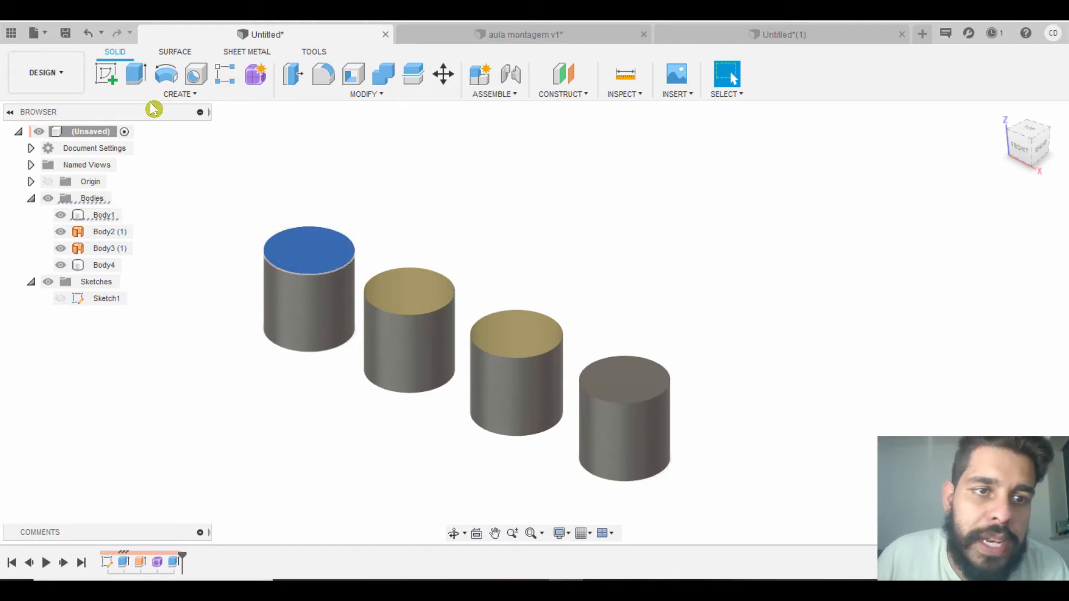
{"action": "left_click", "coordinate": [107, 74]}
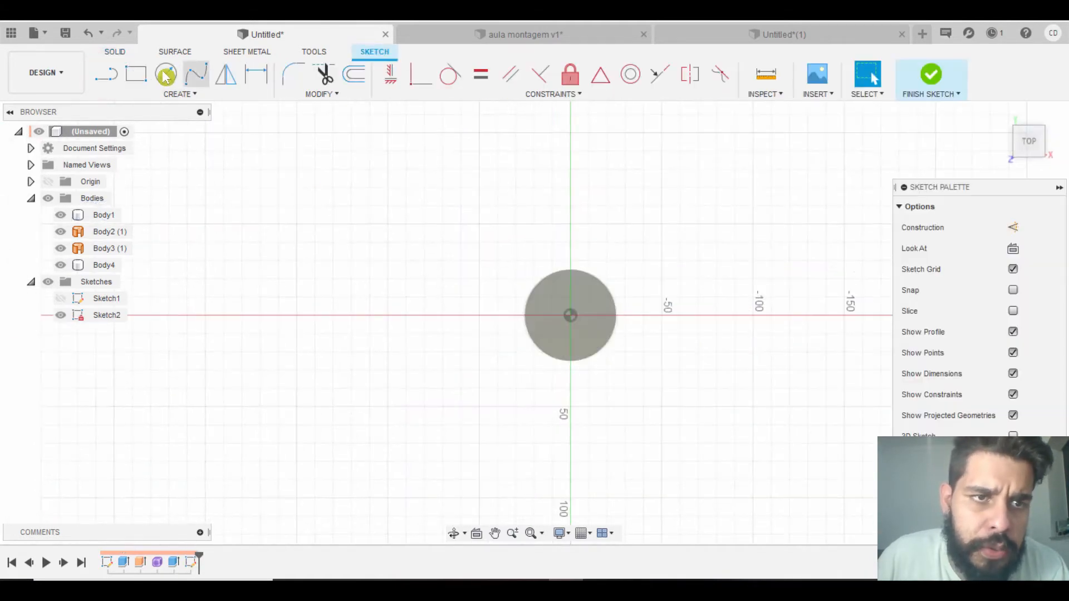
{"action": "left_click", "coordinate": [167, 82]}
{"action": "left_click", "coordinate": [570, 315]}
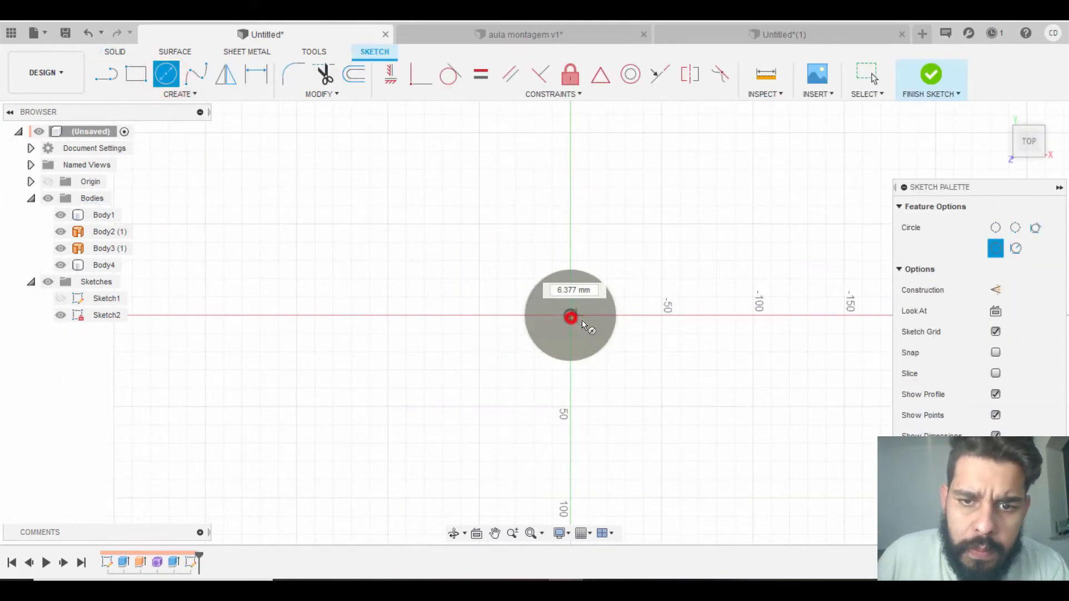
{"action": "left_click", "coordinate": [592, 316]}
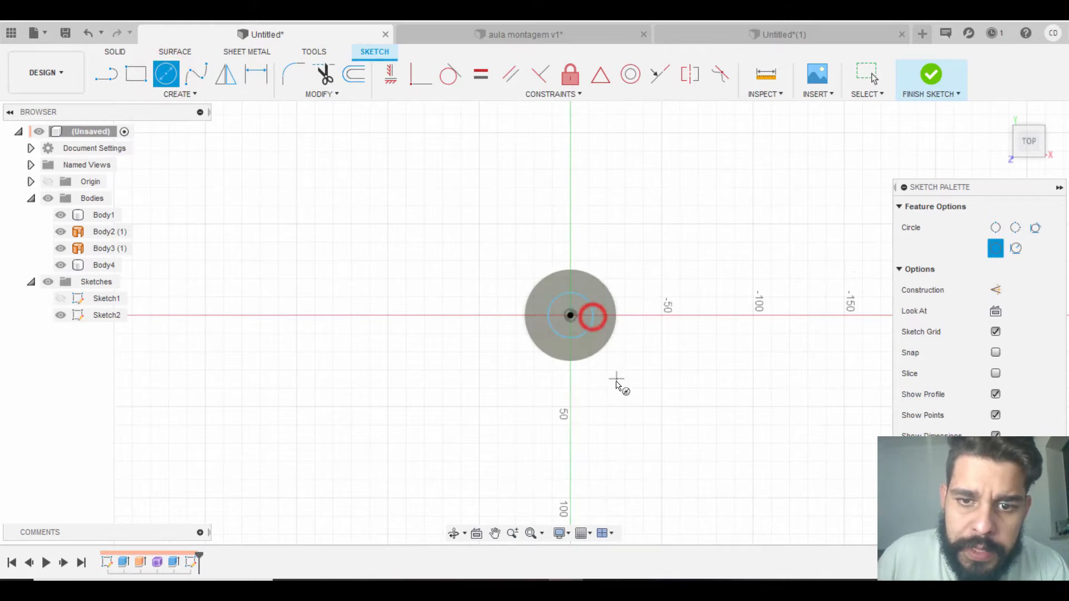
- Extrude the circle by -100 mm as a cut through Body1
{"action": "left_click", "coordinate": [115, 51]}
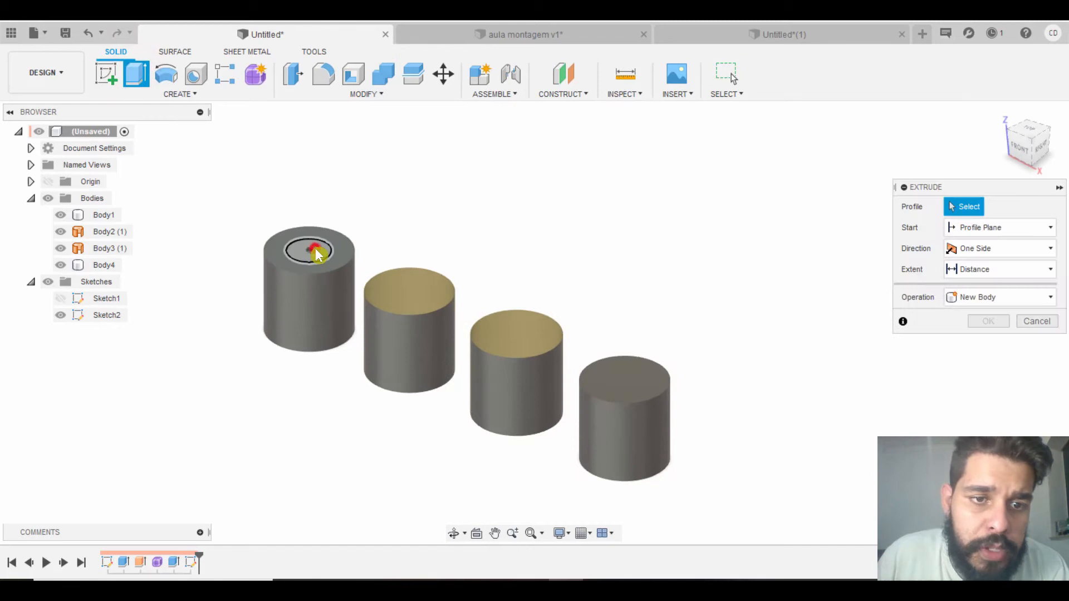
{"action": "left_click", "coordinate": [316, 255]}
{"action": "left_click_drag", "start_coordinate": [308, 248], "coordinate": [309, 417]}
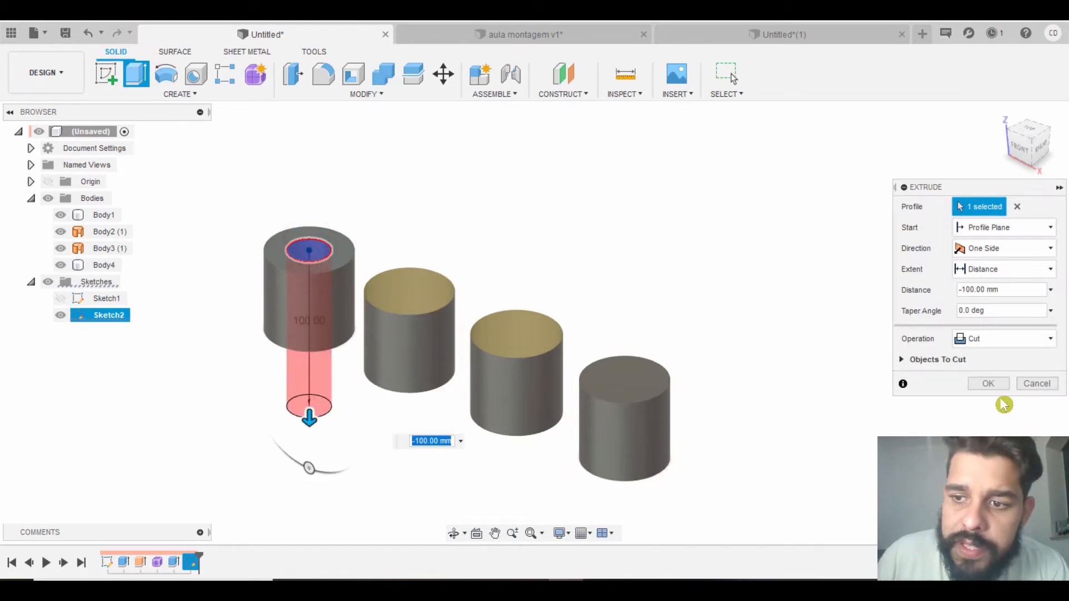
{"action": "left_click", "coordinate": [988, 384]}
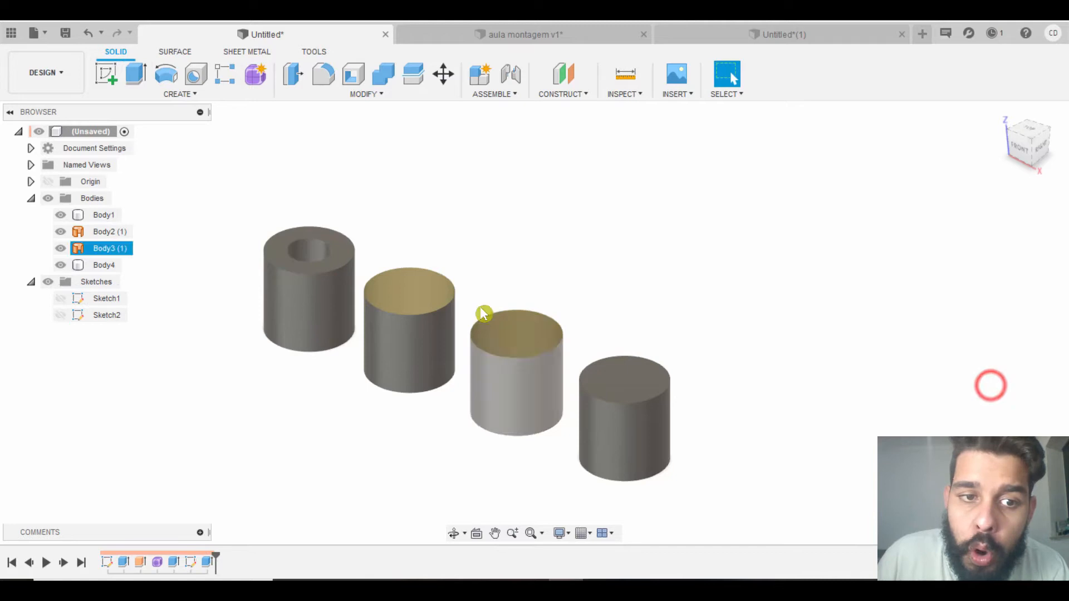
- Inspect the hole and outer face of Body1, and undo the extruded cut
{"action": "left_click", "coordinate": [311, 255]}
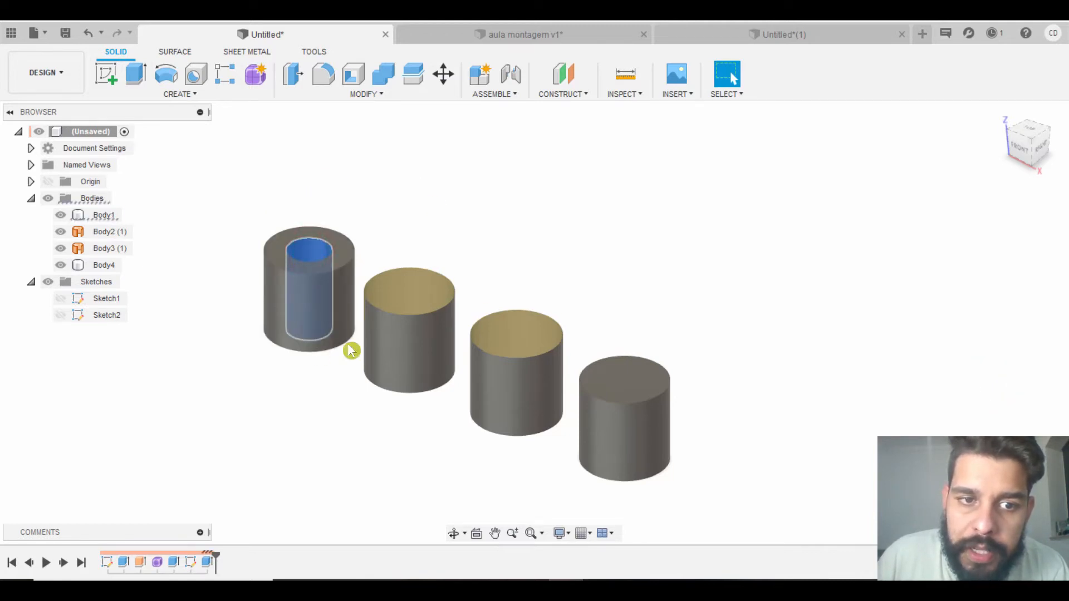
{"action": "left_click", "coordinate": [106, 215]}
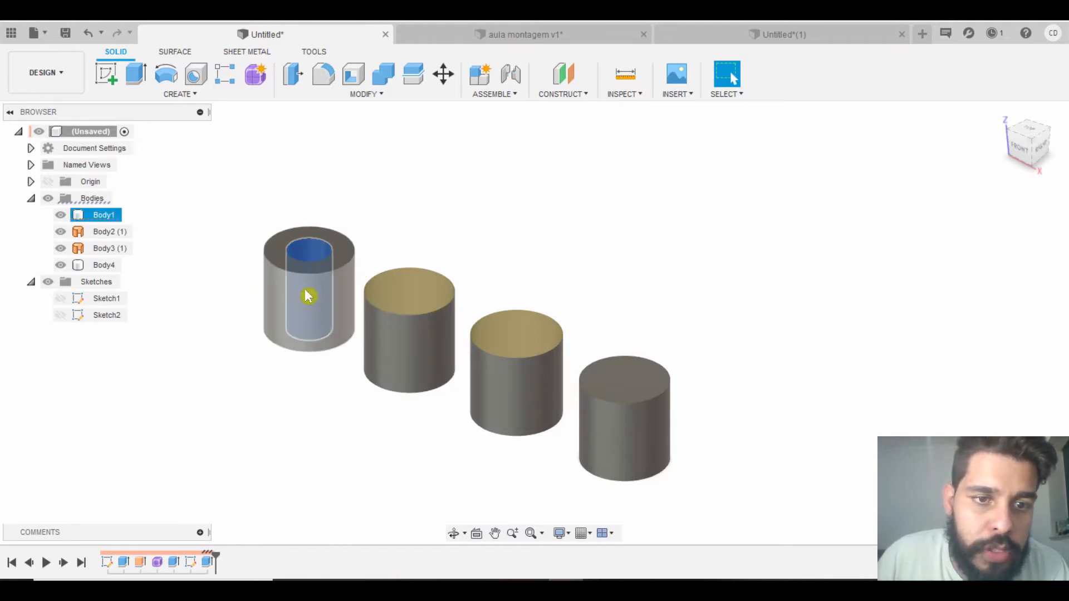
{"action": "left_click", "coordinate": [274, 291]}
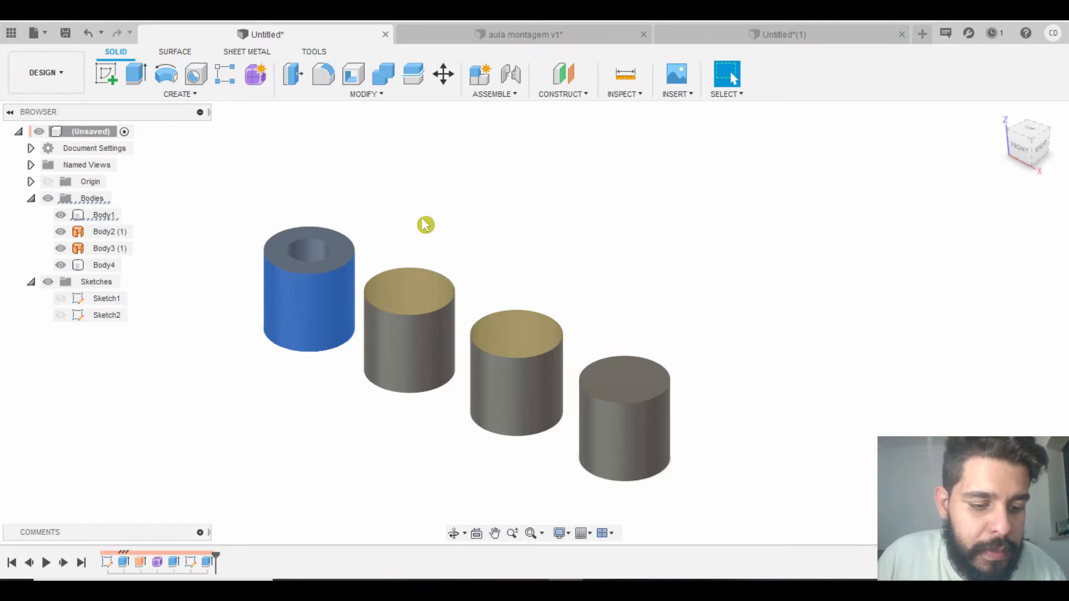
{"action": "key", "text": "ctrl+z"}
{"action": "key", "text": "ctrl+z"}
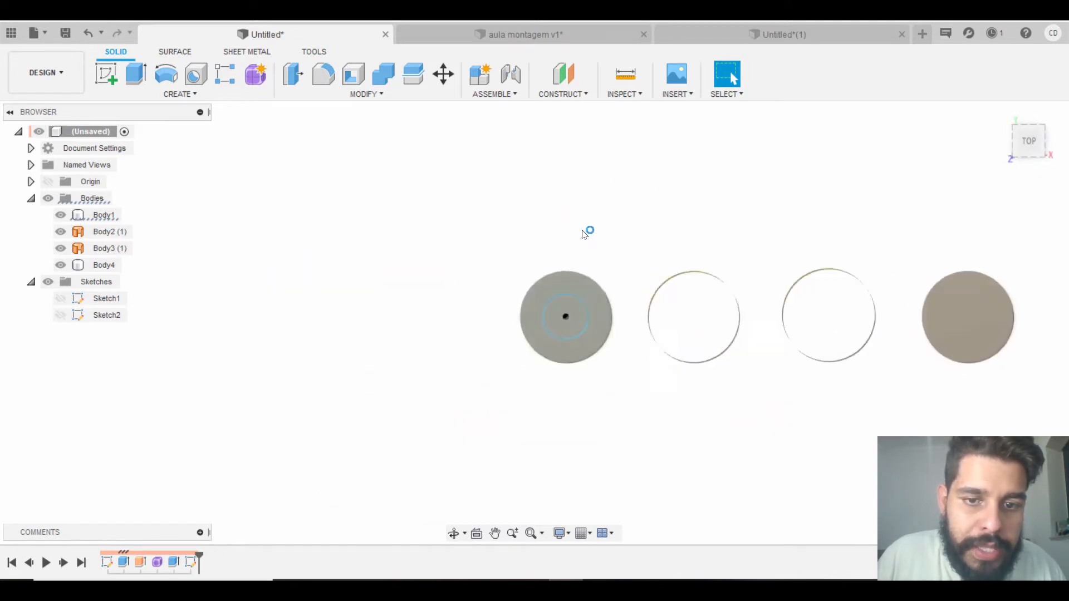
- Extrude the circle on Body1's top face upward 40 mm with the Join operation
{"action": "left_click", "coordinate": [582, 324]}
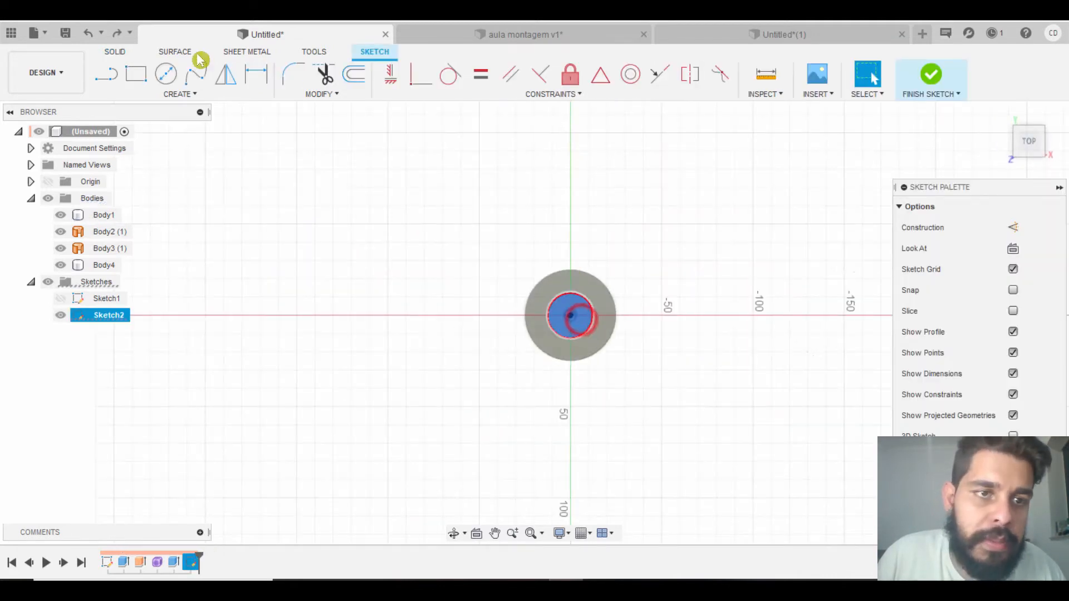
{"action": "left_click", "coordinate": [118, 50]}
{"action": "left_click", "coordinate": [136, 73]}
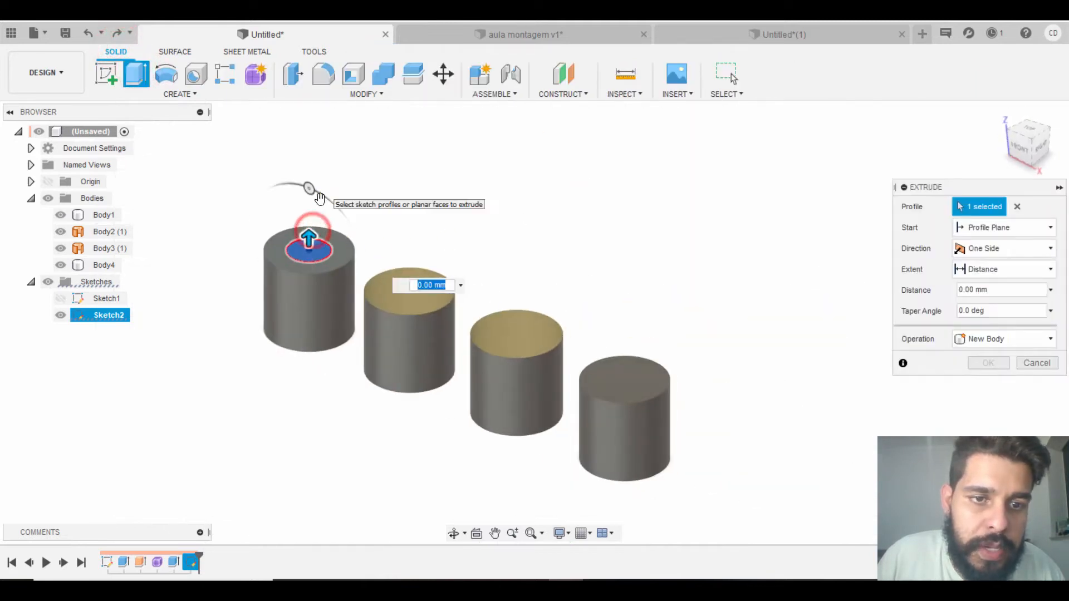
{"action": "left_click_drag", "start_coordinate": [310, 236], "coordinate": [309, 167]}
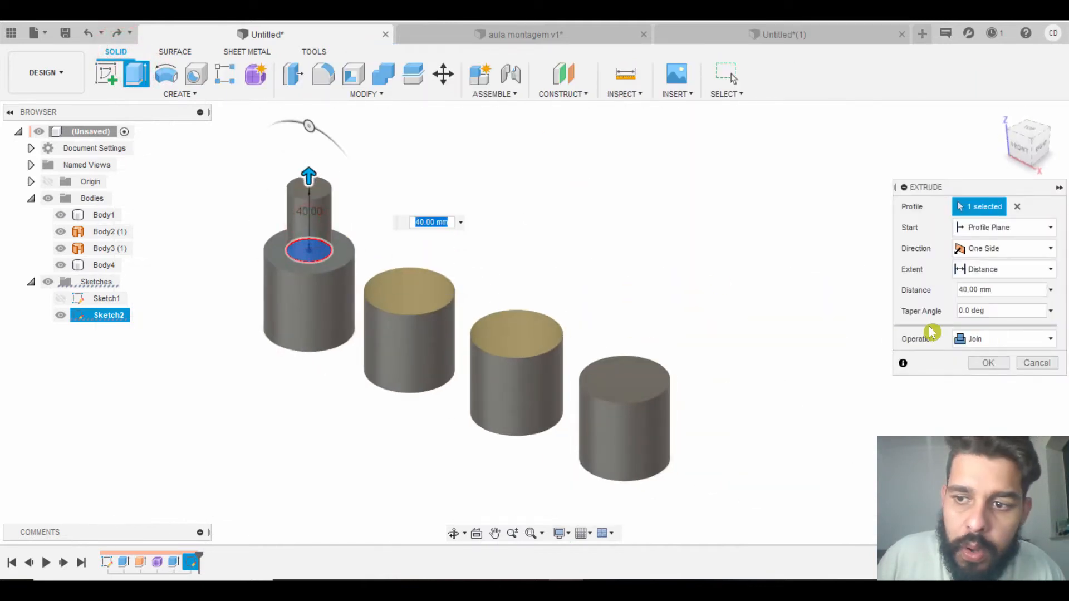
{"action": "left_click", "coordinate": [989, 362]}
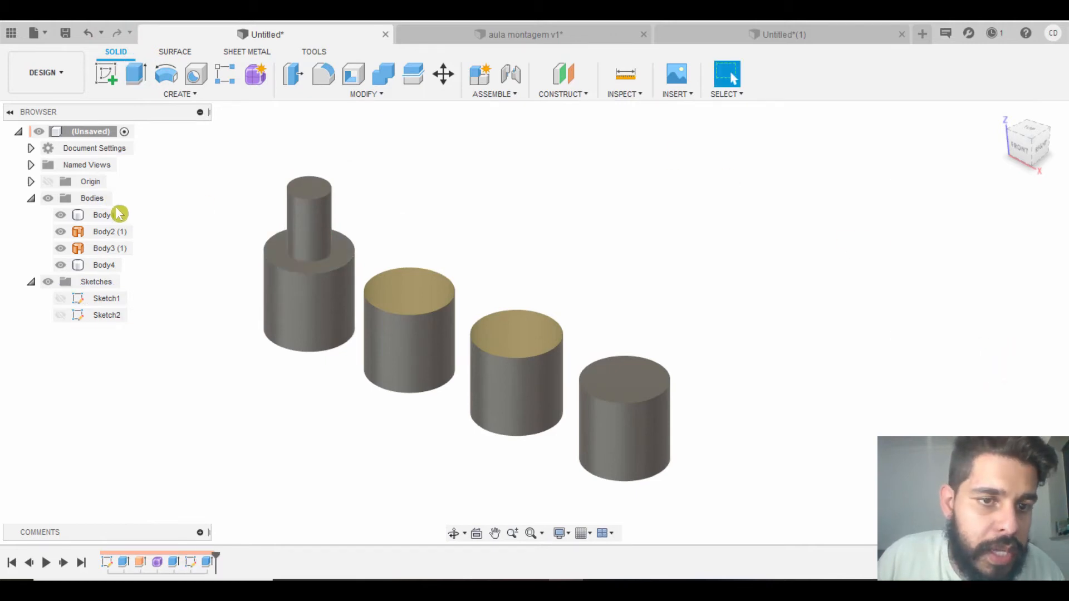
- Examine the side faces of the base cylinder and the joined boss on Body1
{"action": "left_click", "coordinate": [333, 291]}
{"action": "left_click", "coordinate": [323, 225]}
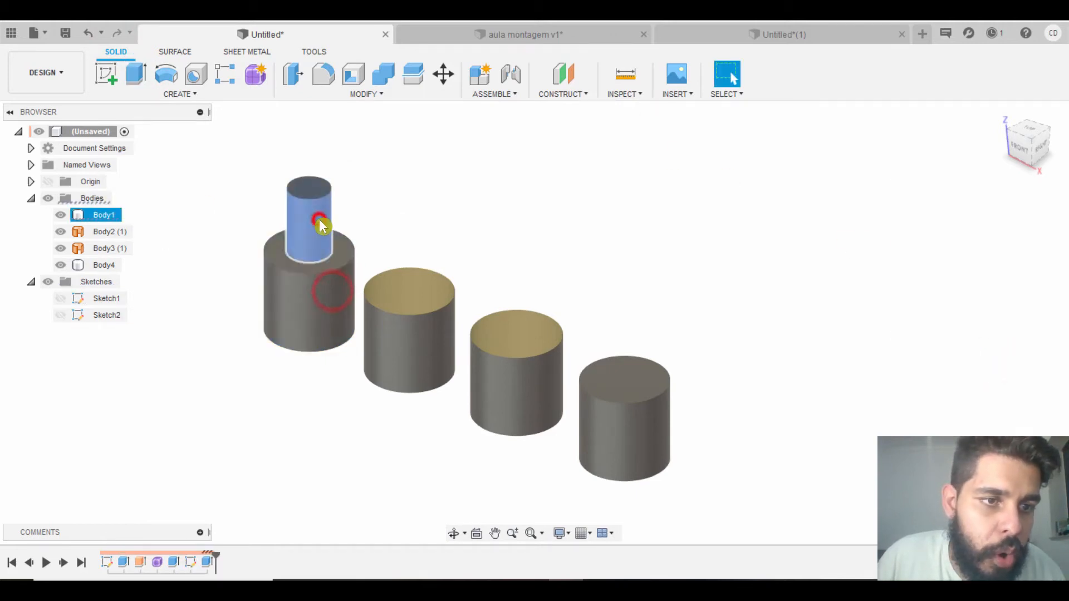
{"action": "left_click", "coordinate": [331, 300]}
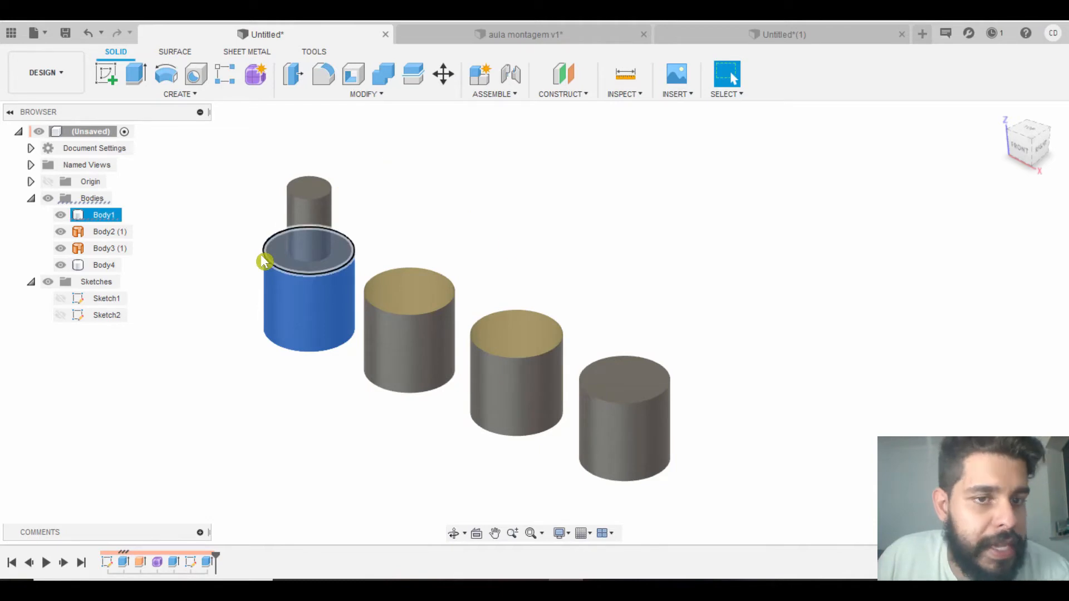
{"action": "left_click", "coordinate": [240, 372]}
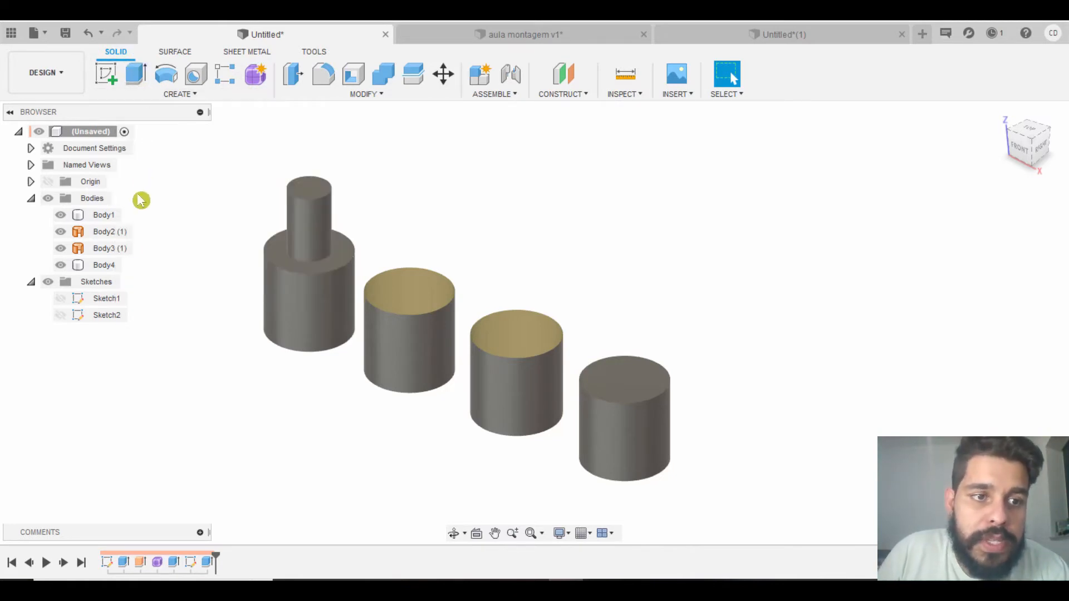
- Examine the open surface cylinder Body2 up close and list the available surface creation commands
{"action": "left_click", "coordinate": [114, 231]}
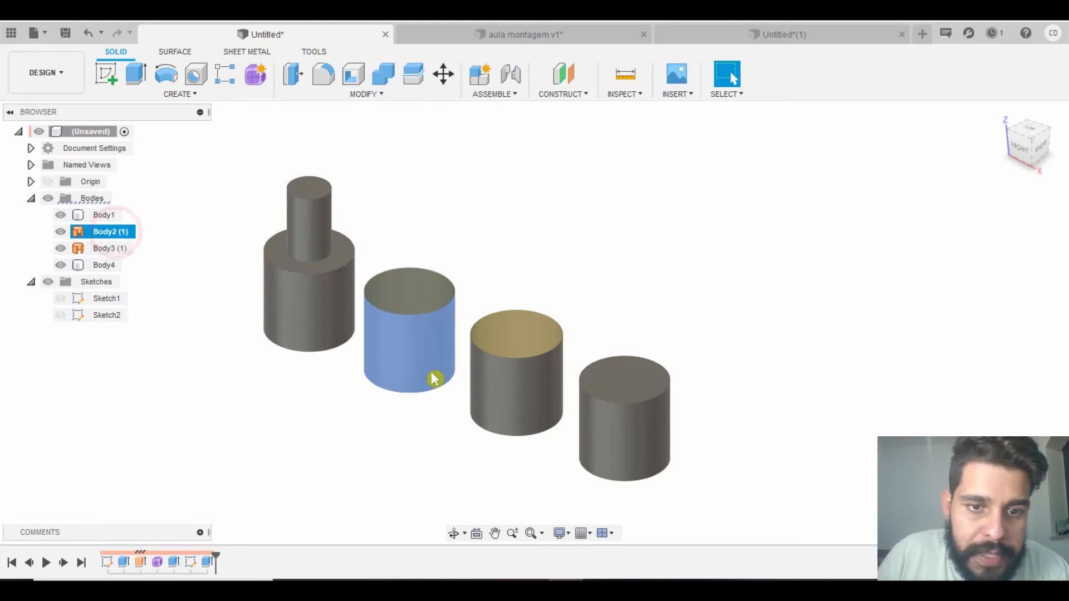
{"action": "scroll", "coordinate": [432, 371], "scroll_direction": "up", "scroll_amount": 5}
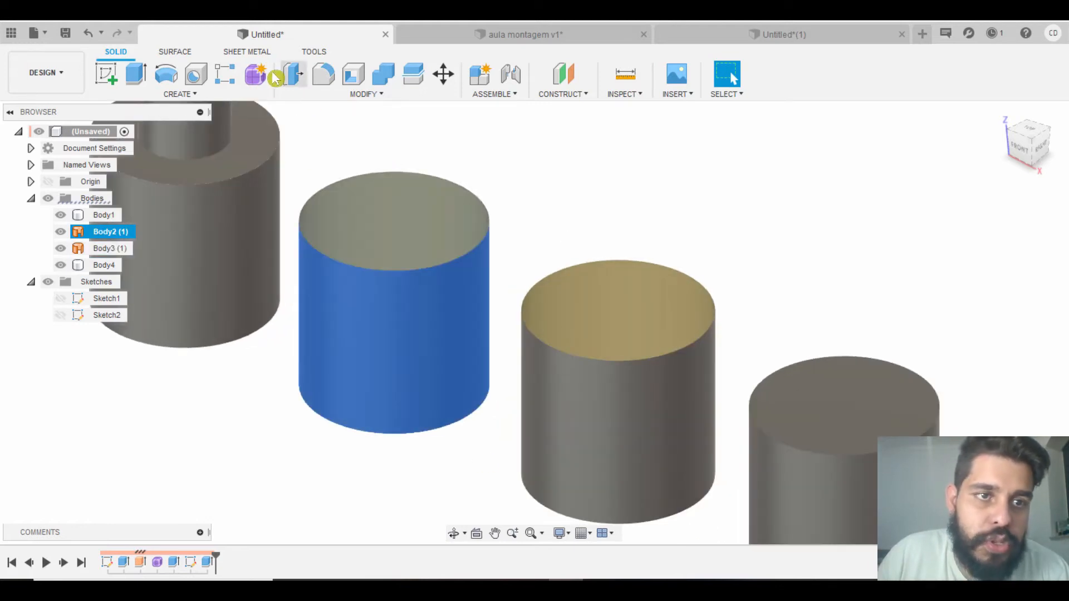
{"action": "left_click", "coordinate": [172, 53]}
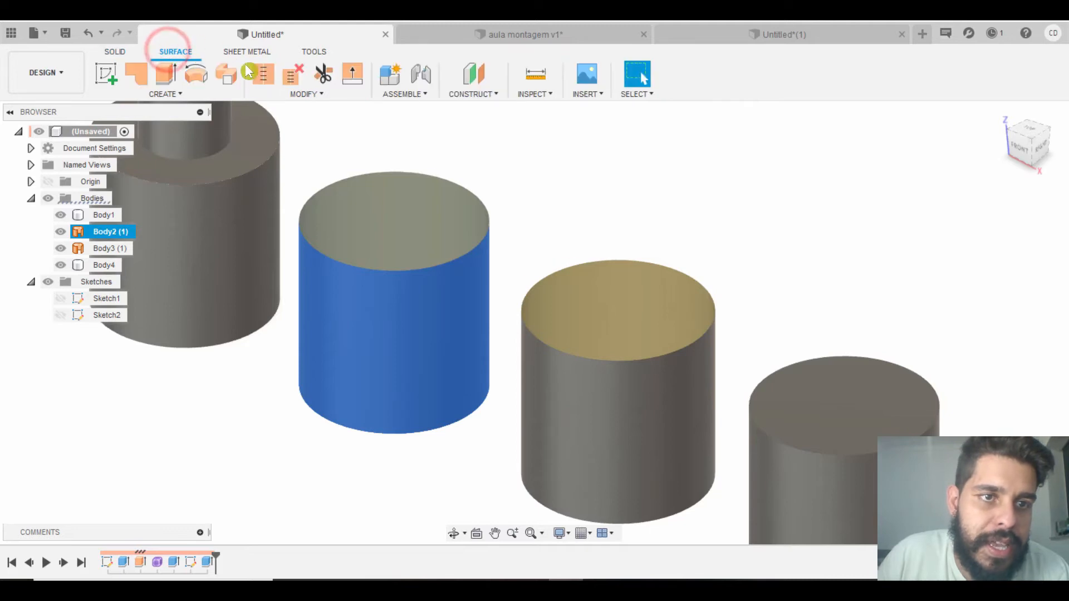
{"action": "left_click", "coordinate": [303, 454]}
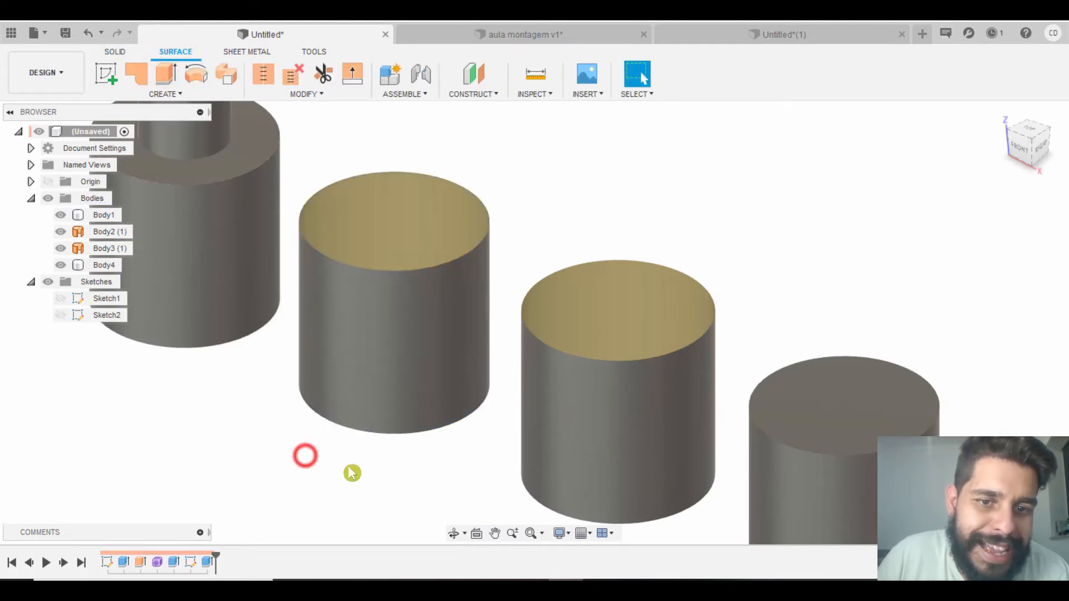
{"action": "mouse_move", "coordinate": [585, 194]}
{"action": "middle_mouse_down"}
{"action": "mouse_move", "coordinate": [553, 239]}
{"action": "mouse_move", "coordinate": [544, 279]}
{"action": "mouse_move", "coordinate": [563, 246]}
{"action": "mouse_move", "coordinate": [607, 243]}
{"action": "mouse_move", "coordinate": [592, 289]}
{"action": "mouse_move", "coordinate": [568, 249]}
{"action": "mouse_move", "coordinate": [573, 197]}
{"action": "middle_mouse_up"}
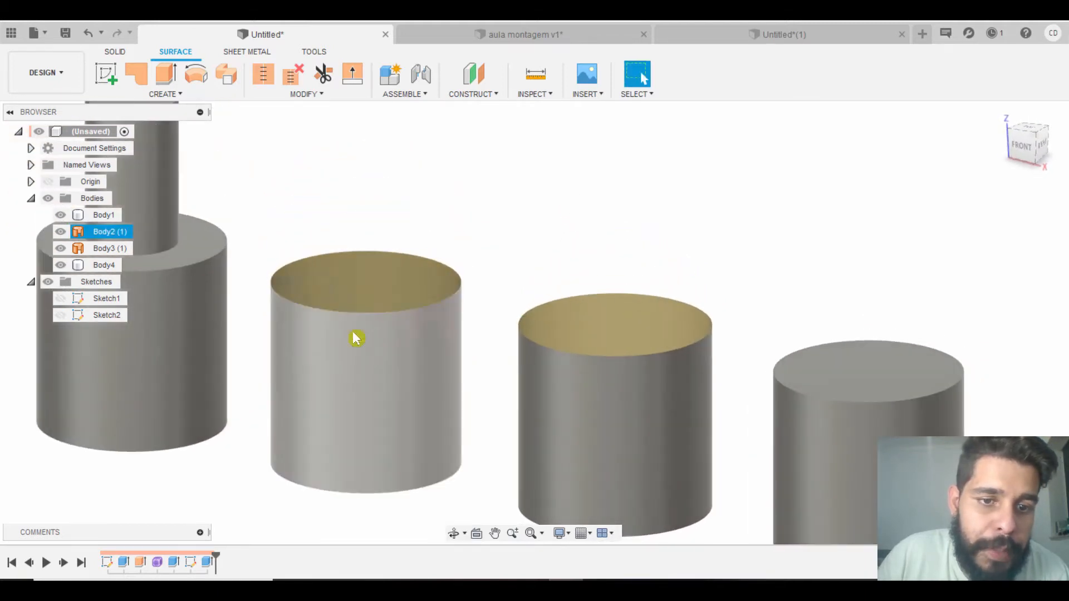
{"action": "left_click", "coordinate": [354, 376]}
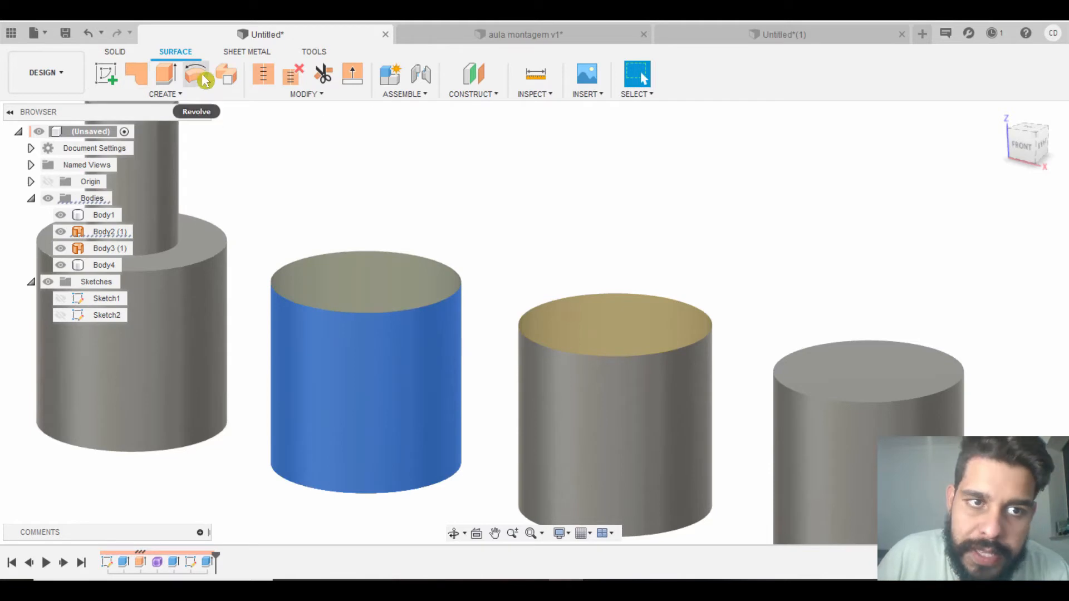
{"action": "left_click", "coordinate": [173, 96]}
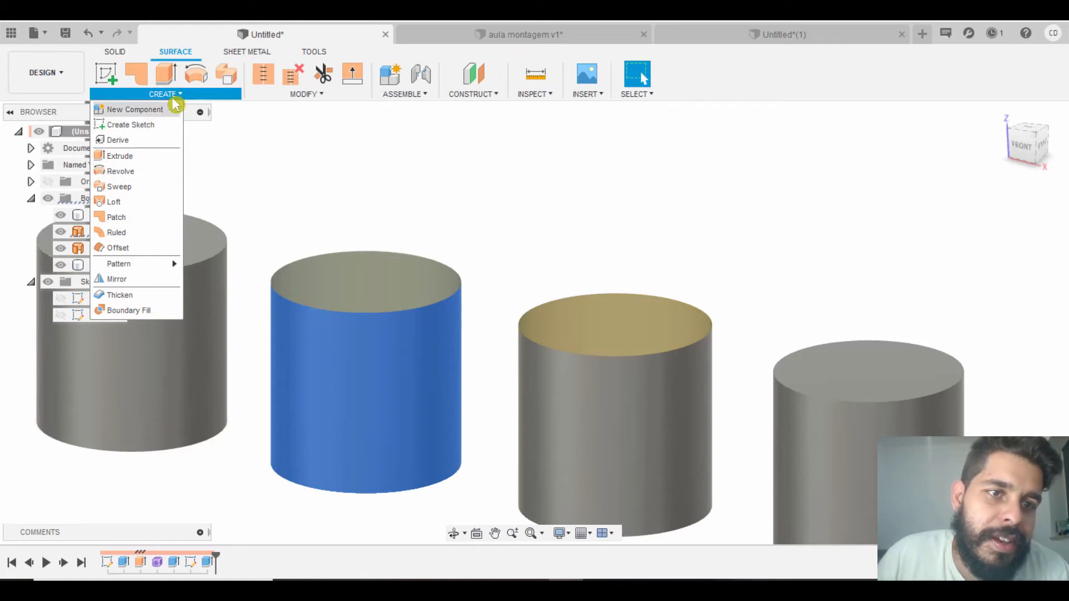
- Compare the solid creation commands with the surface ones, and look over the row of cylinders
{"action": "left_click", "coordinate": [118, 51]}
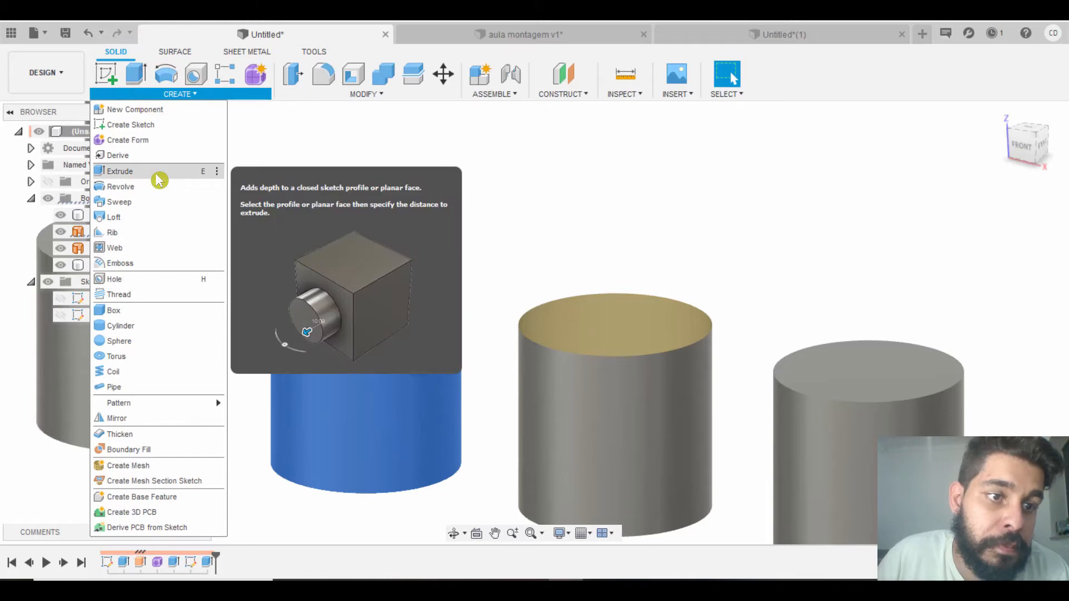
{"action": "left_click", "coordinate": [196, 91]}
{"action": "left_click", "coordinate": [174, 51]}
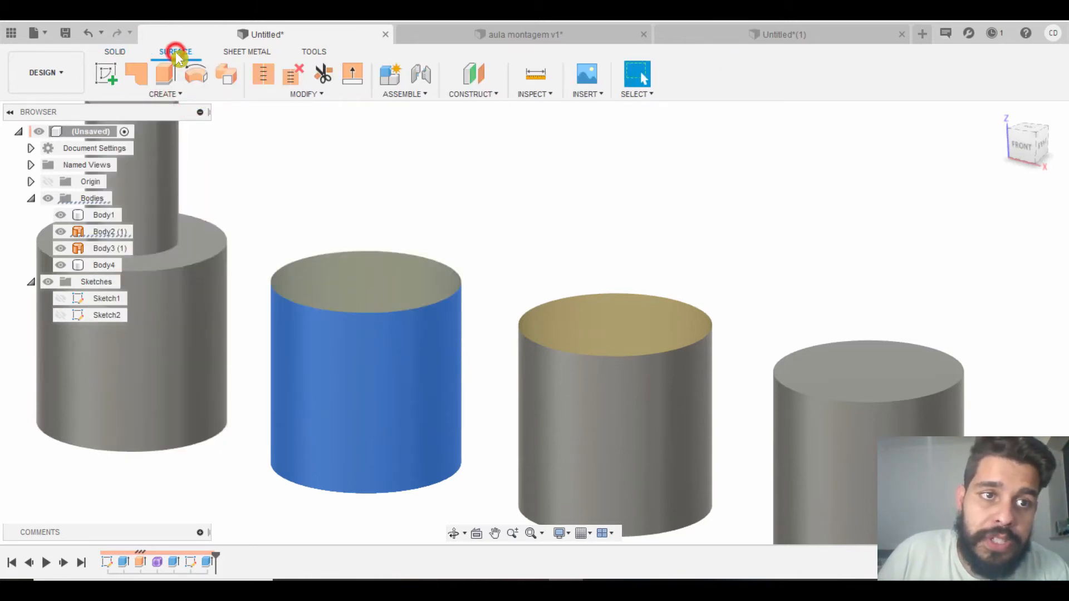
{"action": "left_click", "coordinate": [381, 415]}
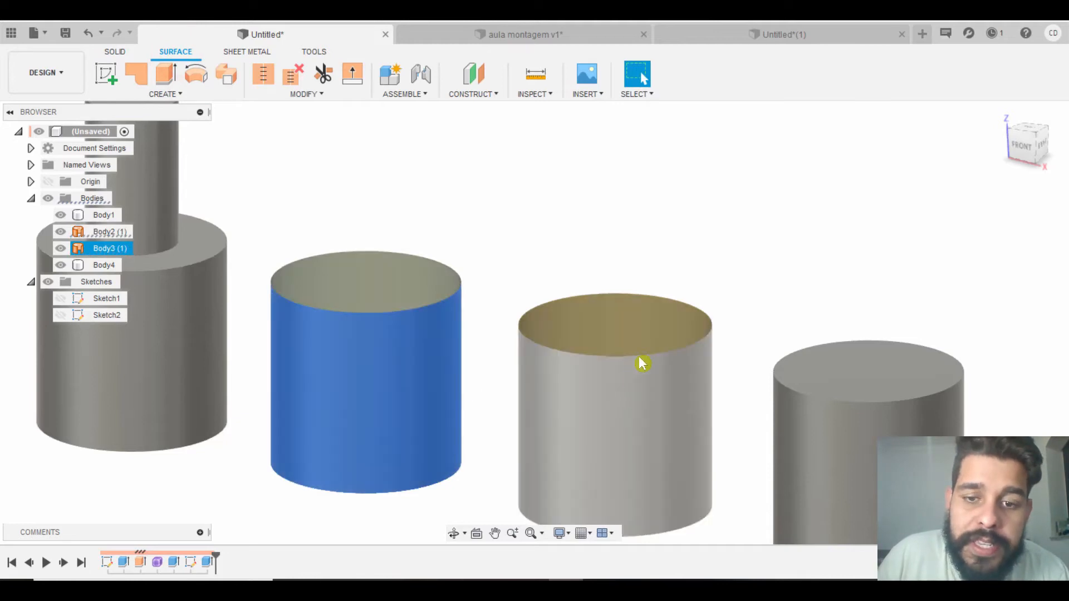
{"action": "middle_click_drag", "start_coordinate": [749, 369], "coordinate": [724, 368], "text": "shift"}
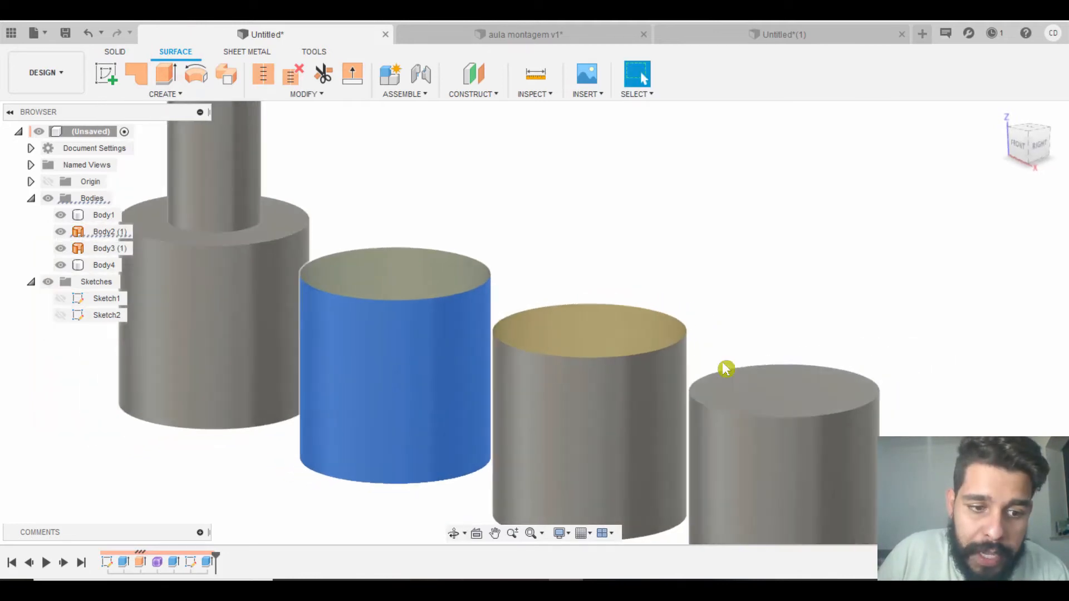
- Edit the third cylinder's form feature and scale one upper front face uniformly by a factor of about 1.91
{"action": "left_click", "coordinate": [157, 564]}
{"action": "left_click", "coordinate": [156, 563]}
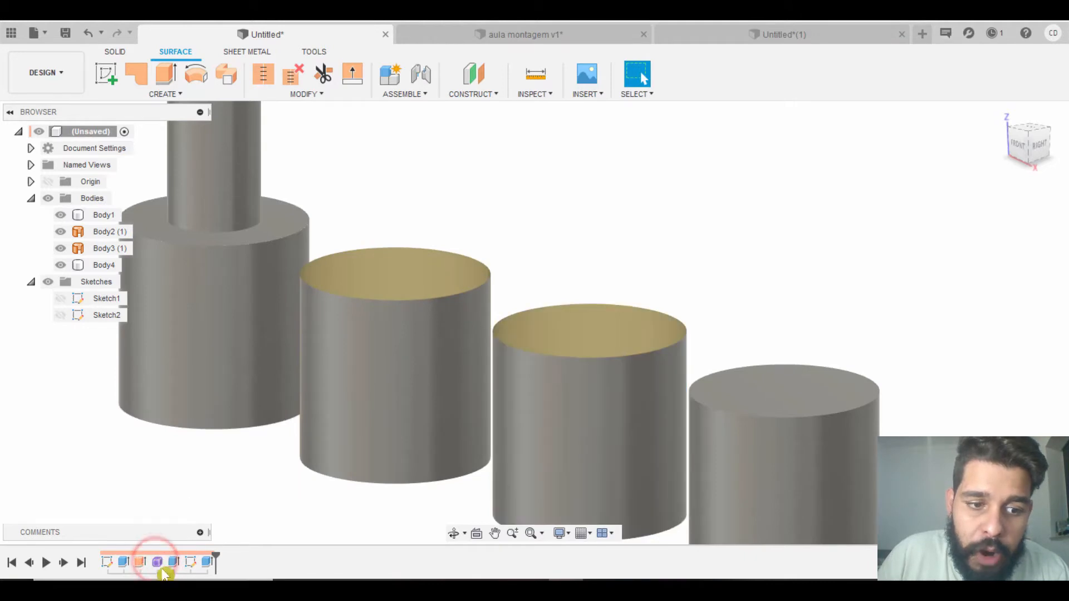
{"action": "double_click", "coordinate": [157, 565]}
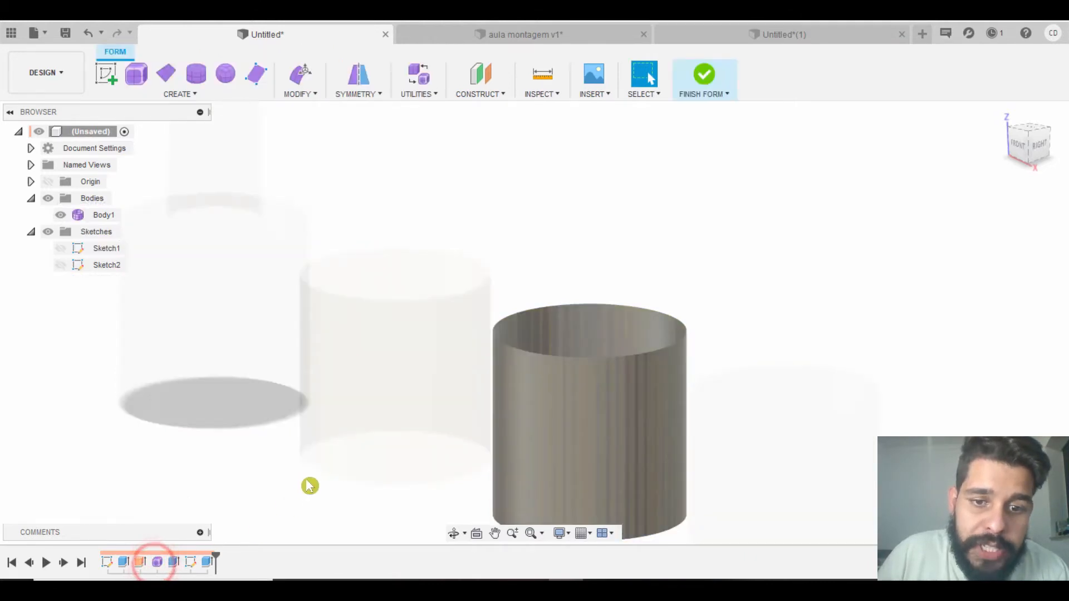
{"action": "left_click", "coordinate": [557, 387]}
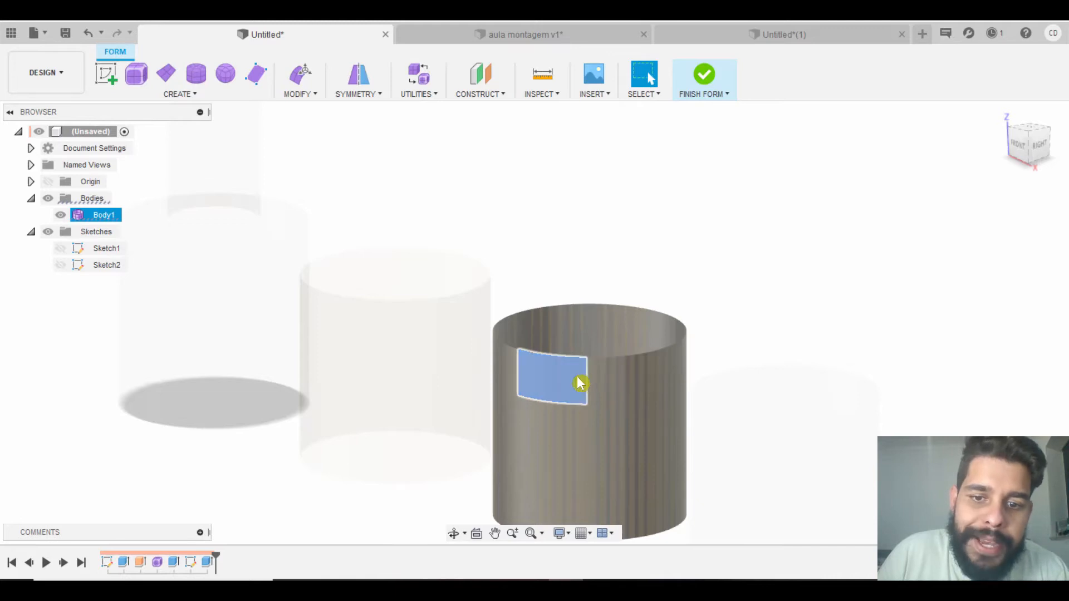
{"action": "left_click", "coordinate": [299, 73]}
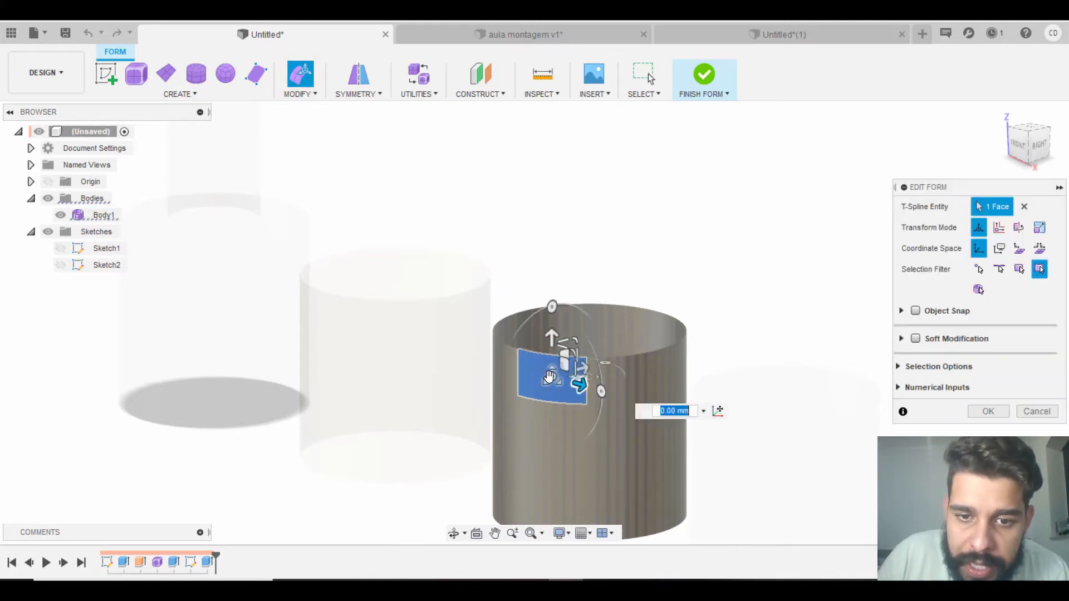
{"action": "left_click_drag", "start_coordinate": [529, 383], "coordinate": [502, 411]}
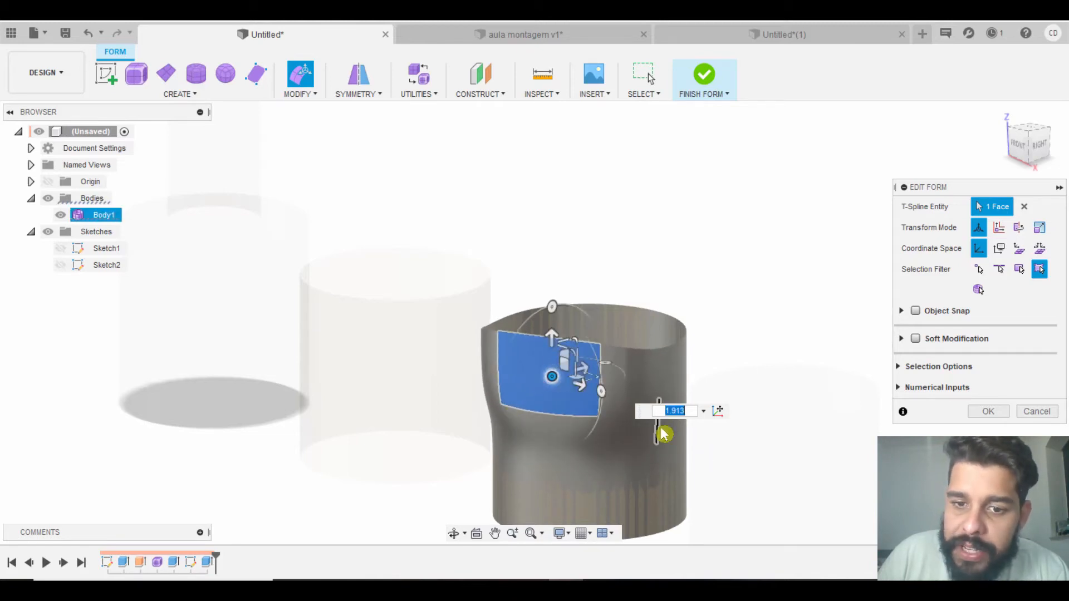
{"action": "left_click", "coordinate": [983, 417]}
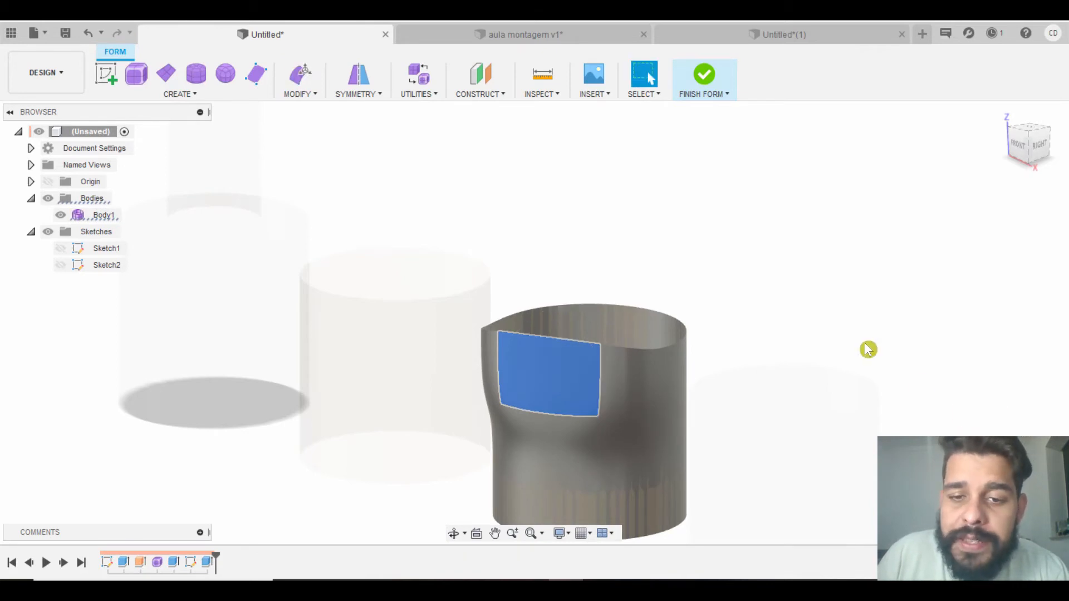
{"action": "left_click", "coordinate": [753, 276]}
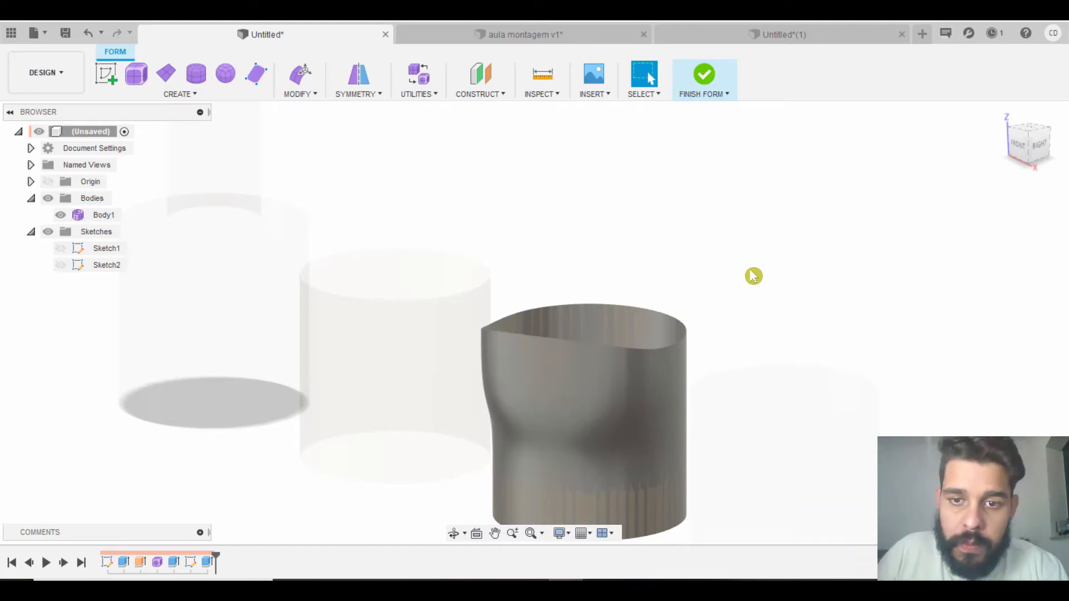
- Finish the form edit on the third cylinder and switch to the Untitled*(1) document
{"action": "left_click", "coordinate": [722, 95]}
{"action": "left_click", "coordinate": [573, 394]}
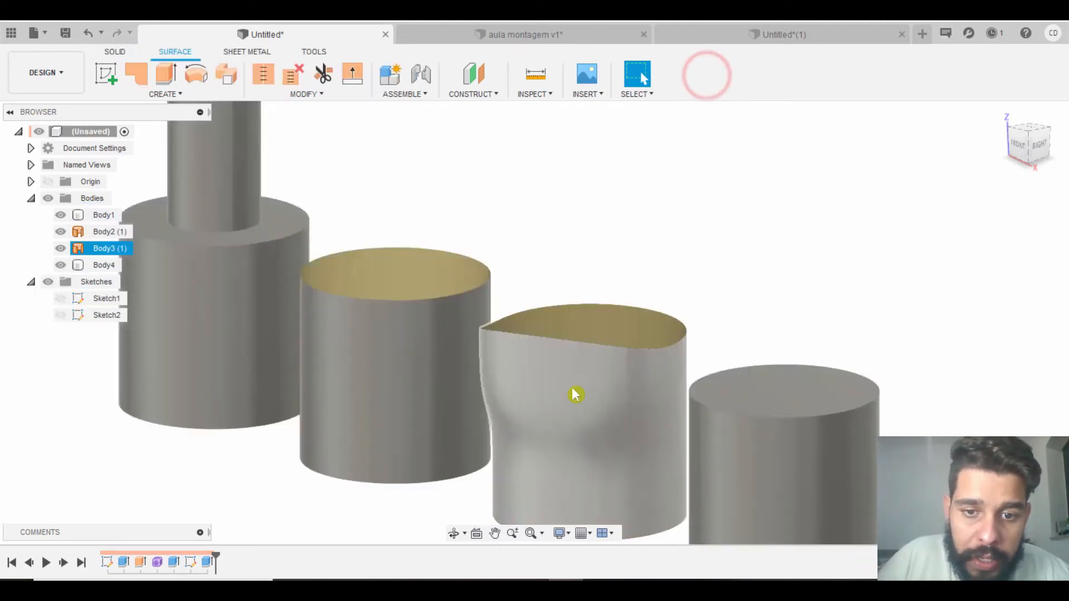
{"action": "middle_click", "coordinate": [811, 286]}
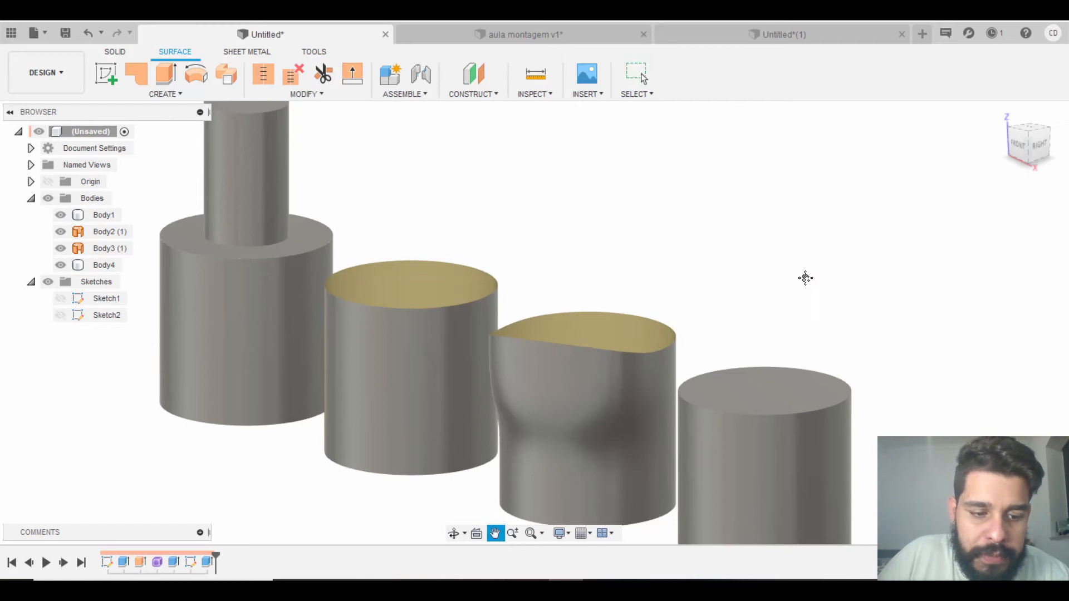
{"action": "mouse_move", "coordinate": [810, 285]}
{"action": "middle_mouse_down", "text": "shift"}
{"action": "mouse_move", "coordinate": [800, 315]}
{"action": "mouse_move", "coordinate": [835, 323]}
{"action": "mouse_move", "coordinate": [836, 277]}
{"action": "mouse_move", "coordinate": [788, 263]}
{"action": "mouse_move", "coordinate": [824, 262]}
{"action": "mouse_move", "coordinate": [811, 264]}
{"action": "middle_mouse_up", "text": "shift"}
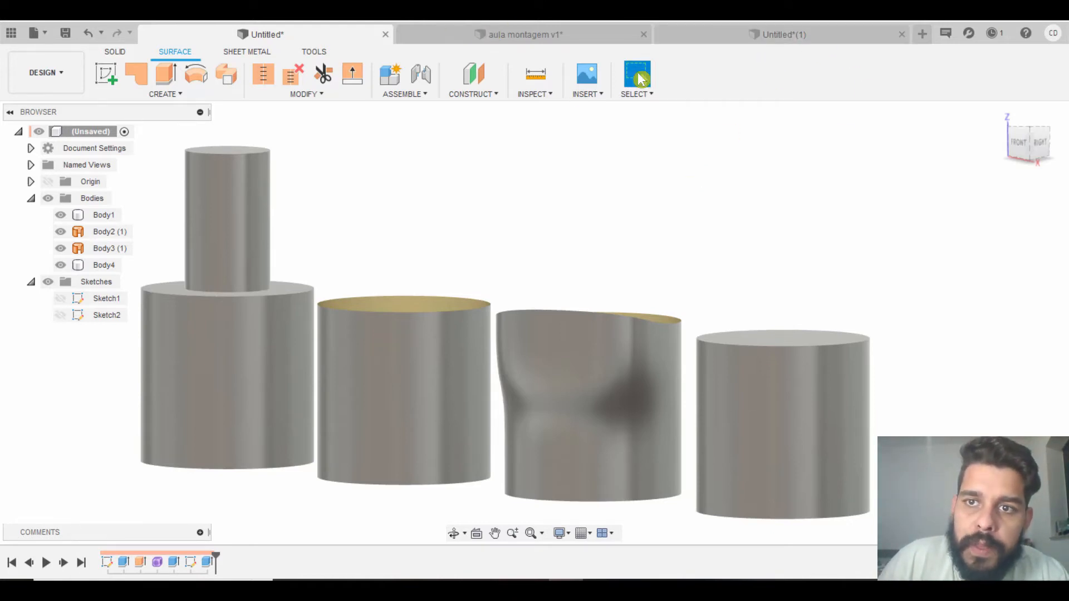
{"action": "left_click", "coordinate": [787, 41]}
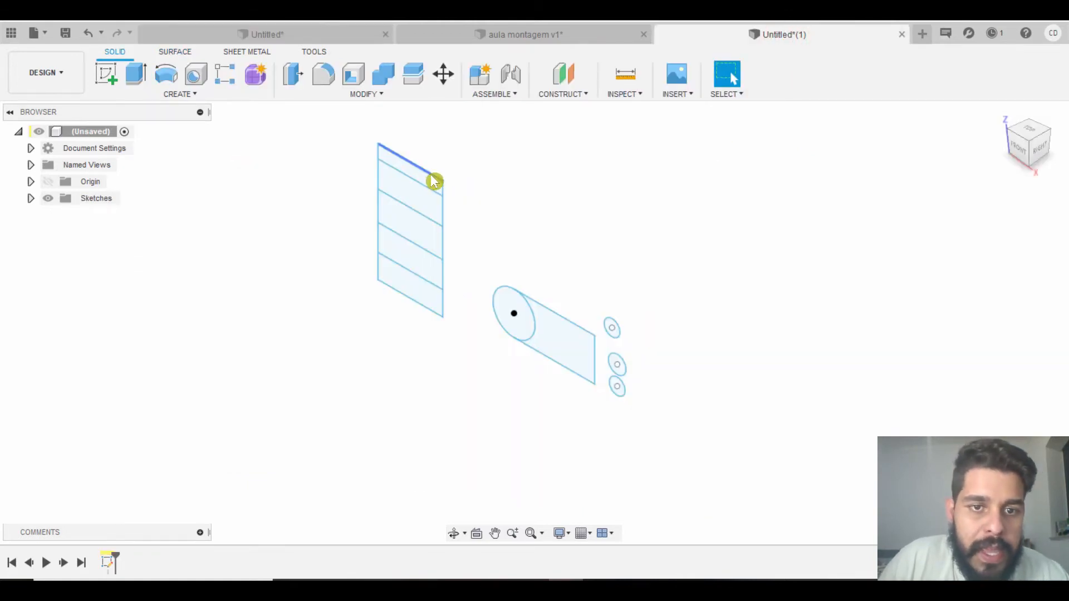
- Extrude the first, third and fifth rectangles of the stacked sketch by -20 mm as new bodies
{"action": "left_click", "coordinate": [136, 84]}
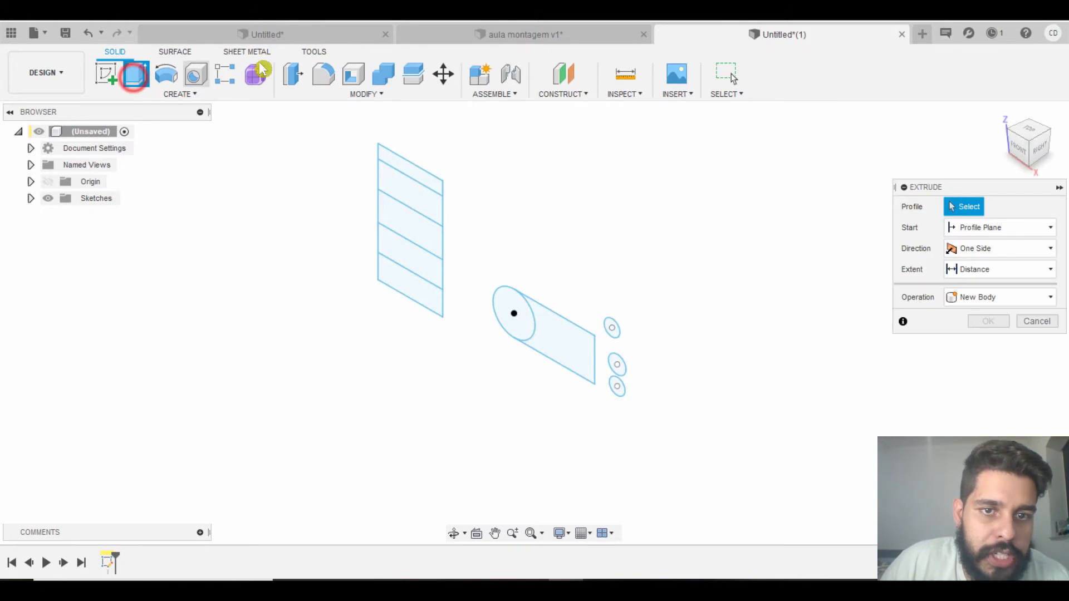
{"action": "left_click", "coordinate": [425, 186]}
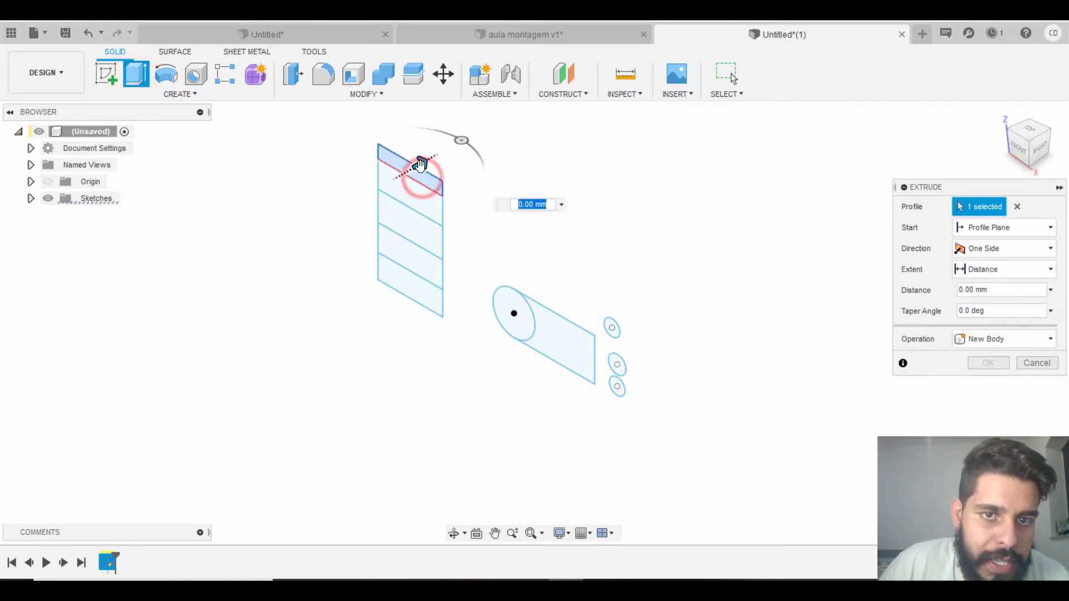
{"action": "left_click_drag", "start_coordinate": [421, 164], "coordinate": [374, 190]}
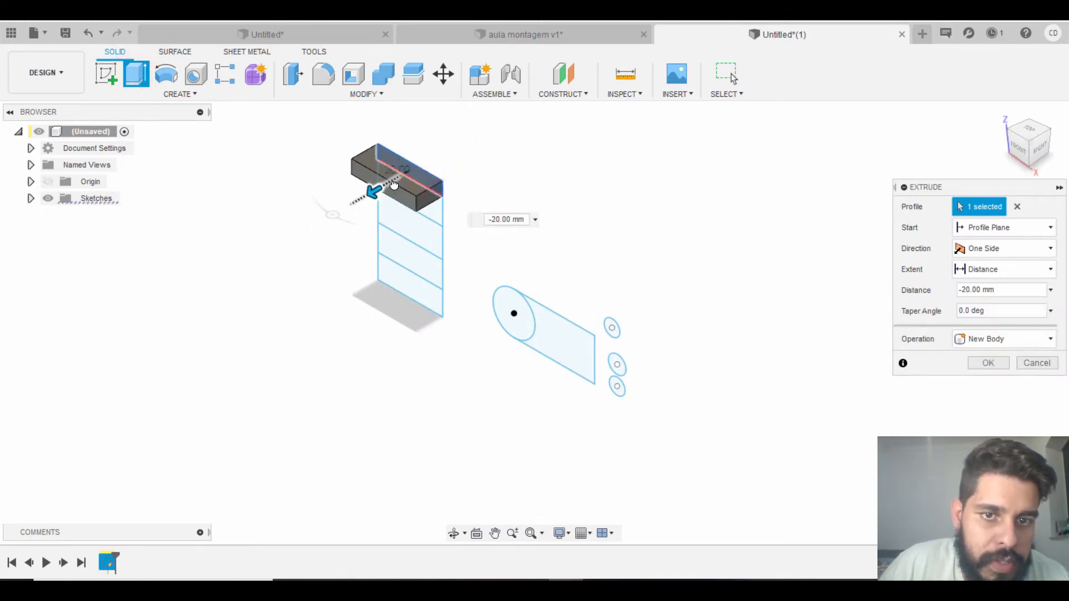
{"action": "left_click", "coordinate": [425, 243]}
{"action": "left_click", "coordinate": [430, 314]}
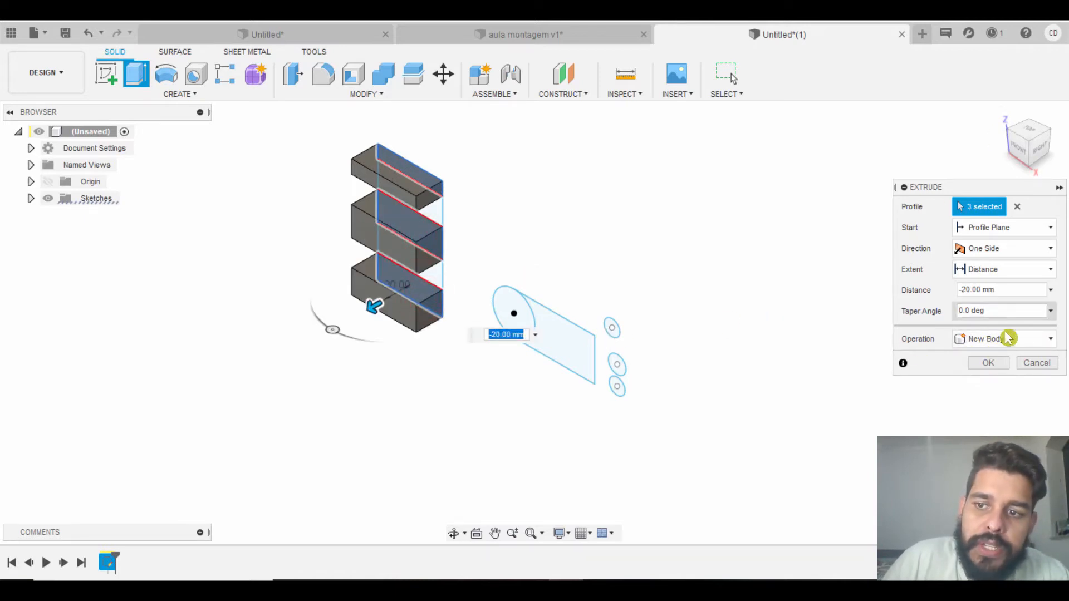
{"action": "left_click", "coordinate": [991, 362]}
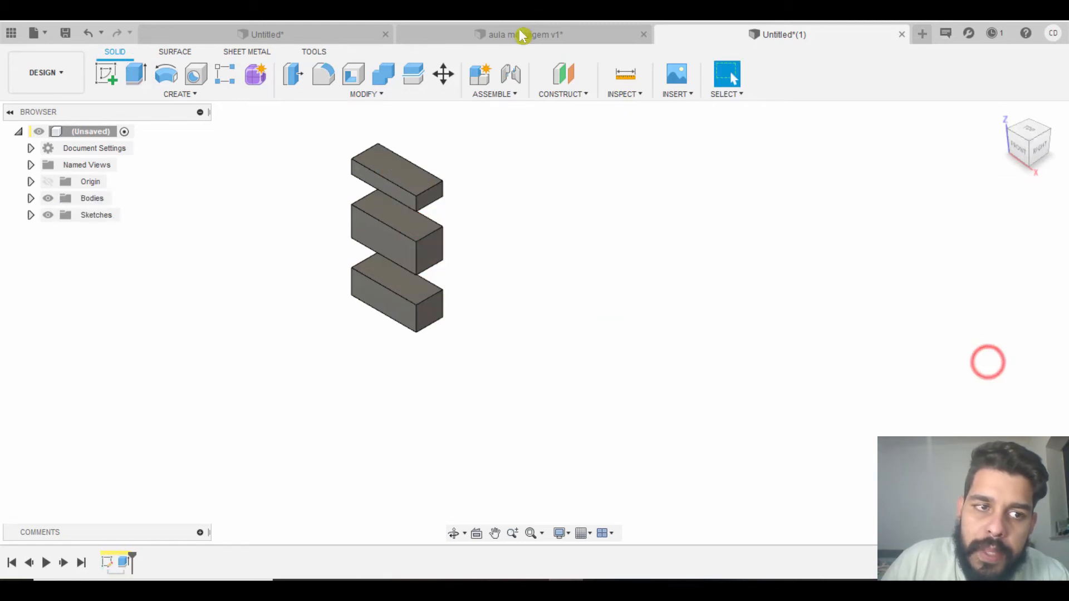
- Highlight Body1, Body2 and Body3 one by one, and undo the extrusion
{"action": "left_click", "coordinate": [30, 198]}
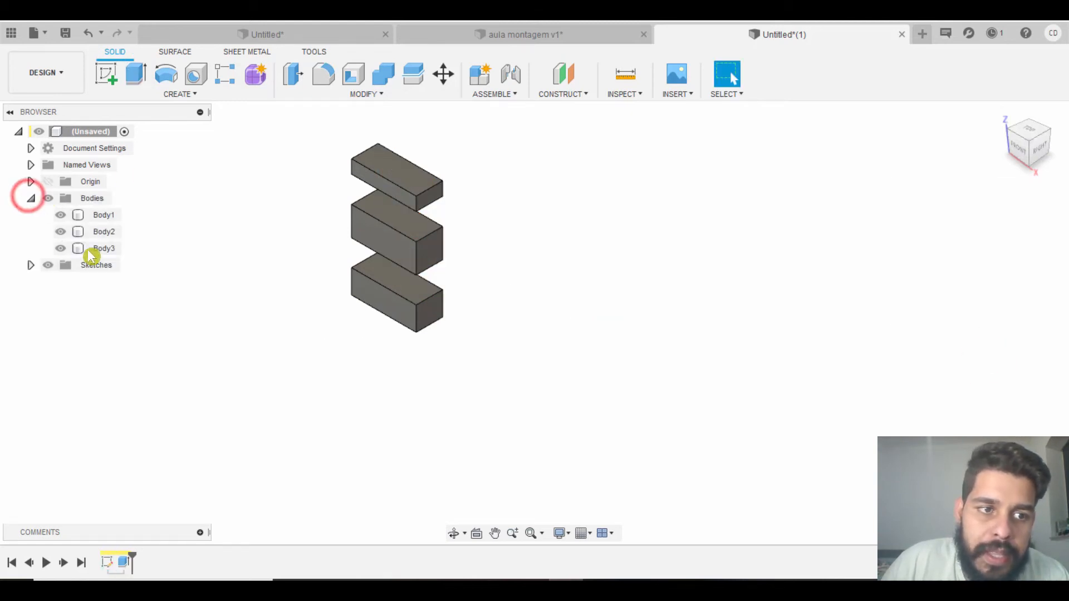
{"action": "left_click", "coordinate": [103, 216]}
{"action": "left_click", "coordinate": [103, 232]}
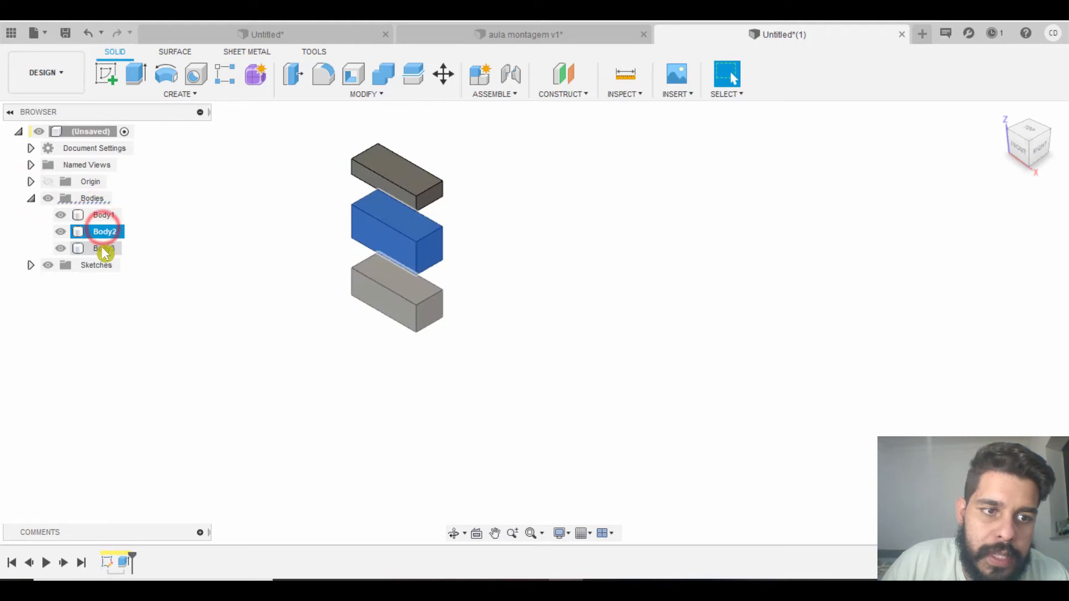
{"action": "left_click", "coordinate": [103, 248]}
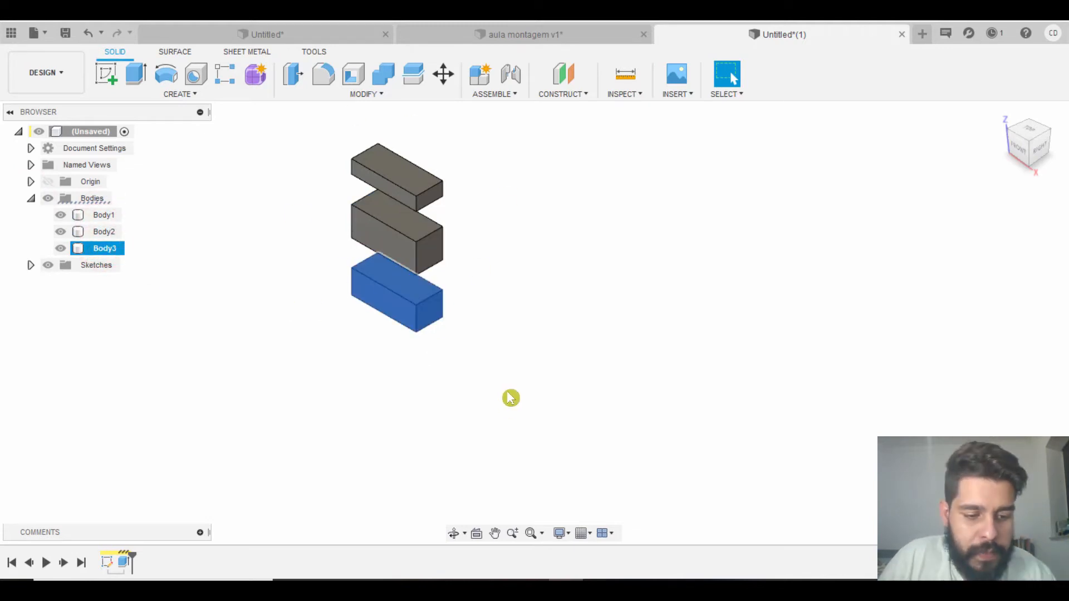
{"action": "key", "text": "ctrl+z"}
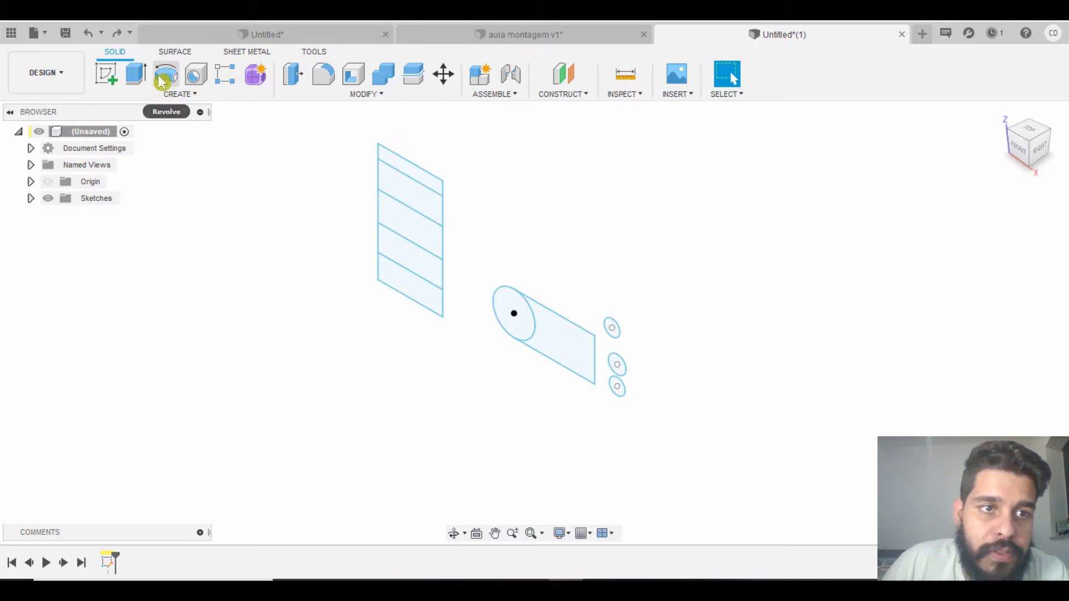
- Extrude the first, third and fifth stacked rectangles by -30 mm with the New Component operation
{"action": "left_click", "coordinate": [136, 74]}
{"action": "left_click", "coordinate": [425, 184]}
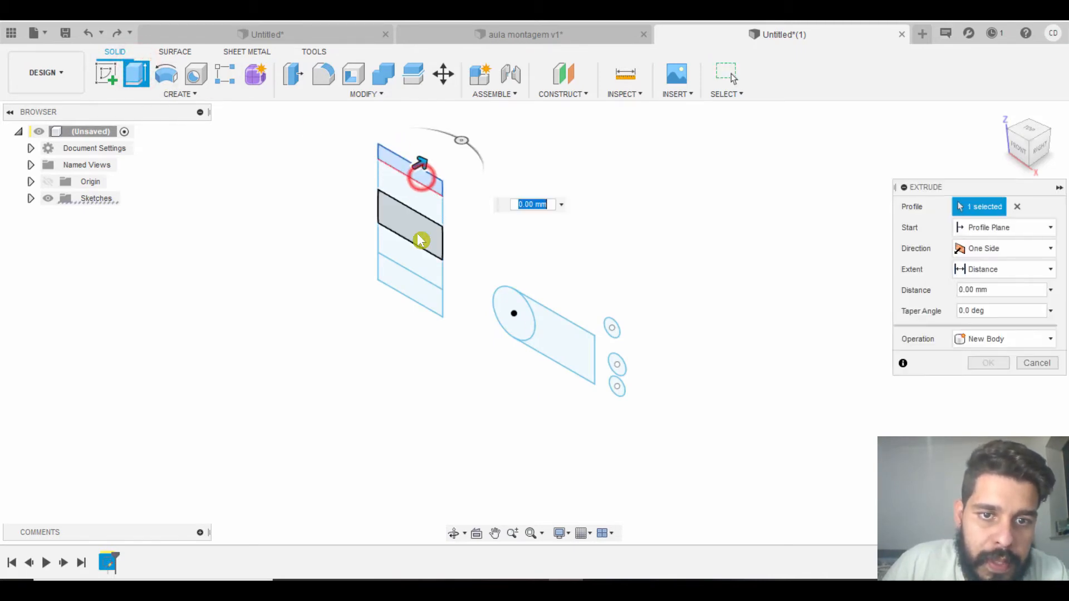
{"action": "left_click", "coordinate": [418, 232]}
{"action": "left_click", "coordinate": [422, 291]}
{"action": "left_click_drag", "start_coordinate": [417, 266], "coordinate": [361, 313]}
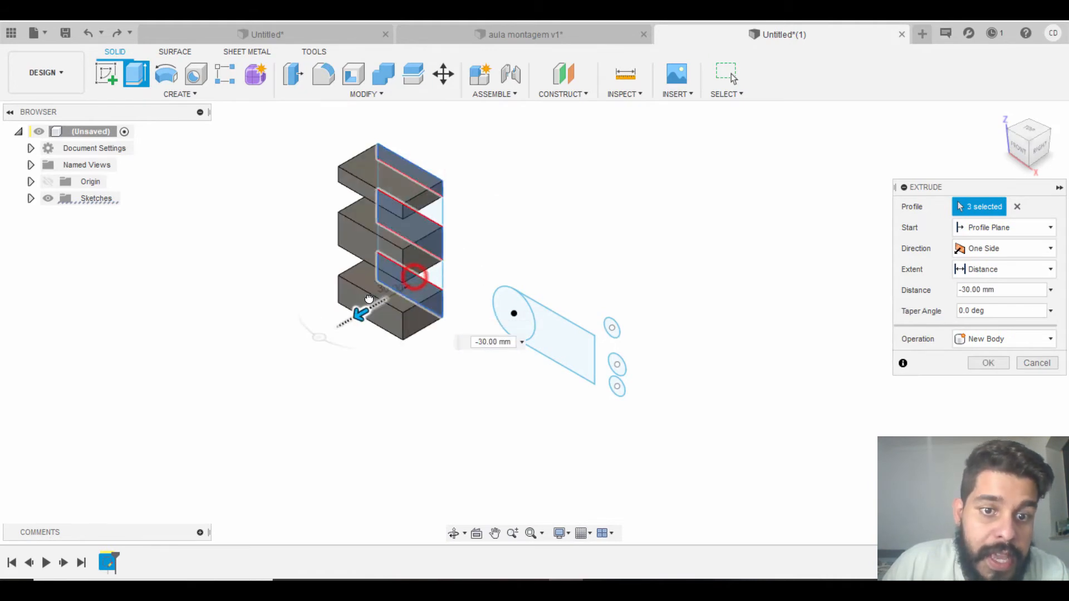
{"action": "left_click", "coordinate": [978, 339]}
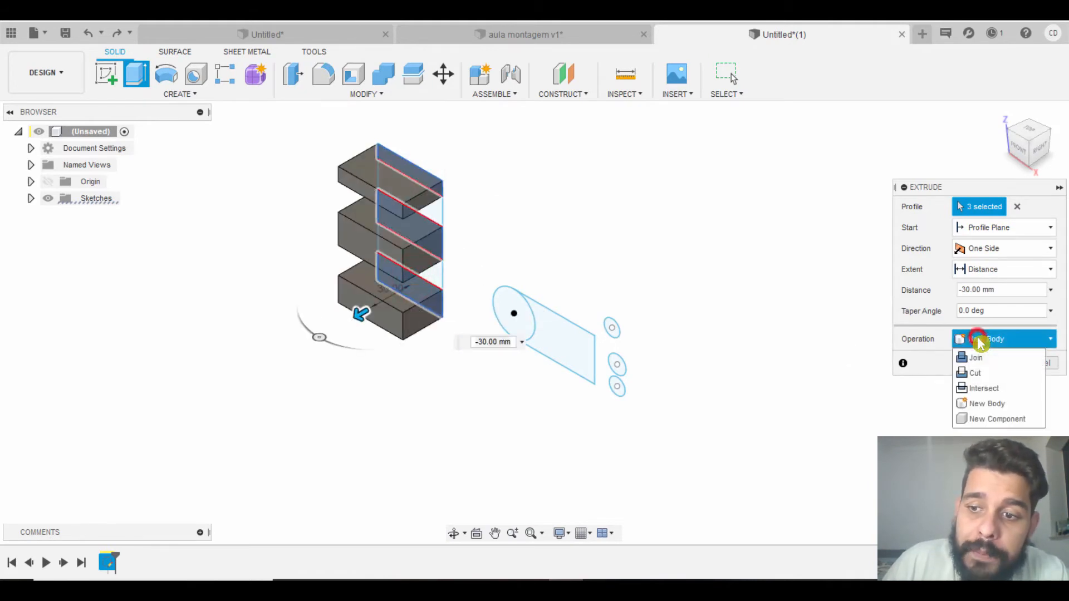
{"action": "left_click", "coordinate": [984, 419]}
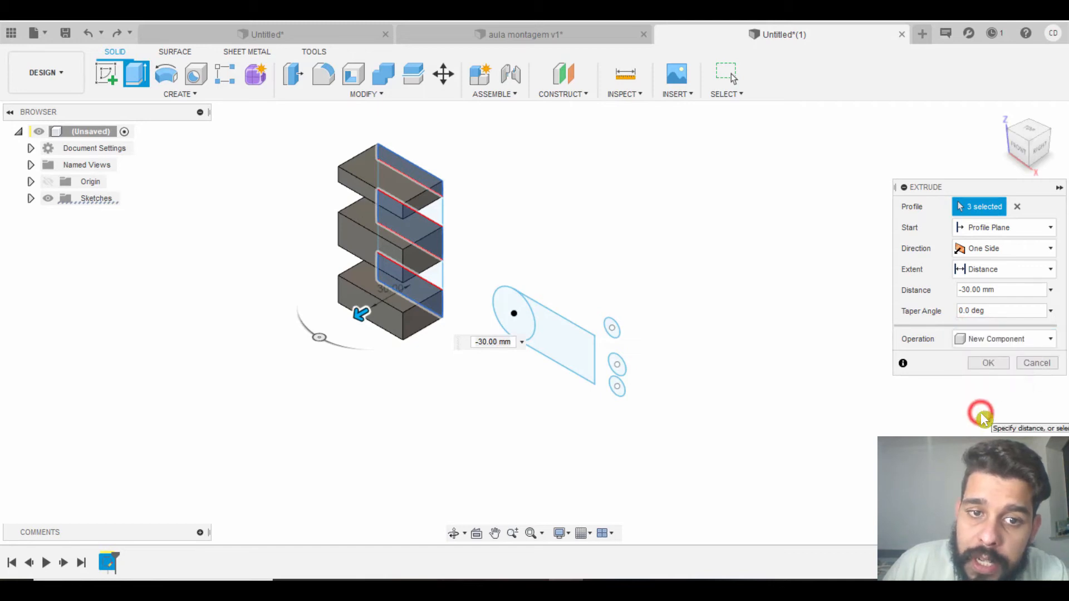
{"action": "left_click", "coordinate": [991, 363]}
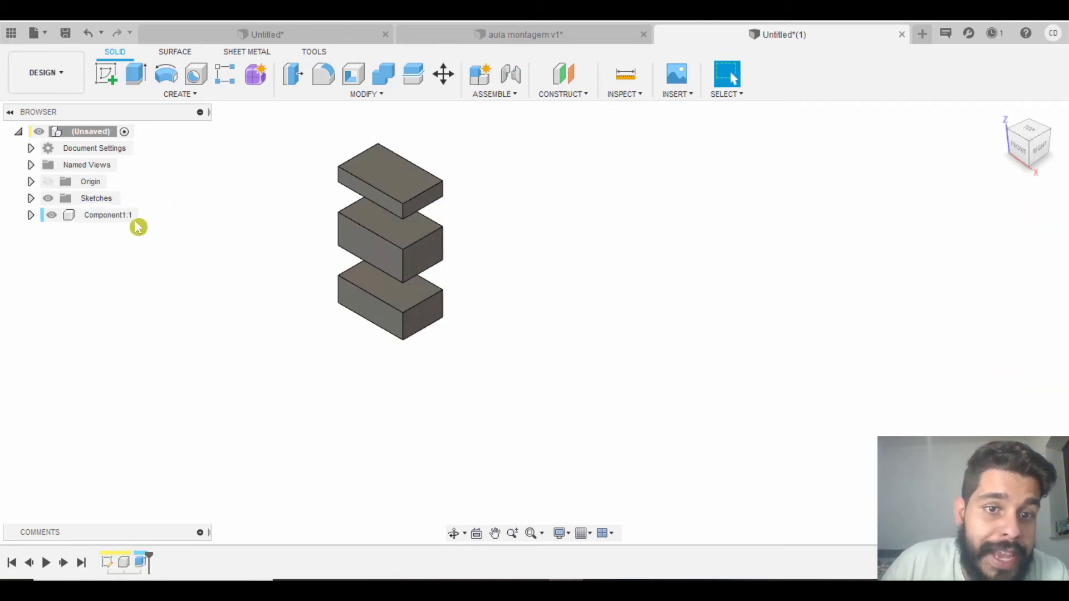
- Examine the contents of Component1:1, highlighting each of its bodies in turn
{"action": "left_click", "coordinate": [97, 216]}
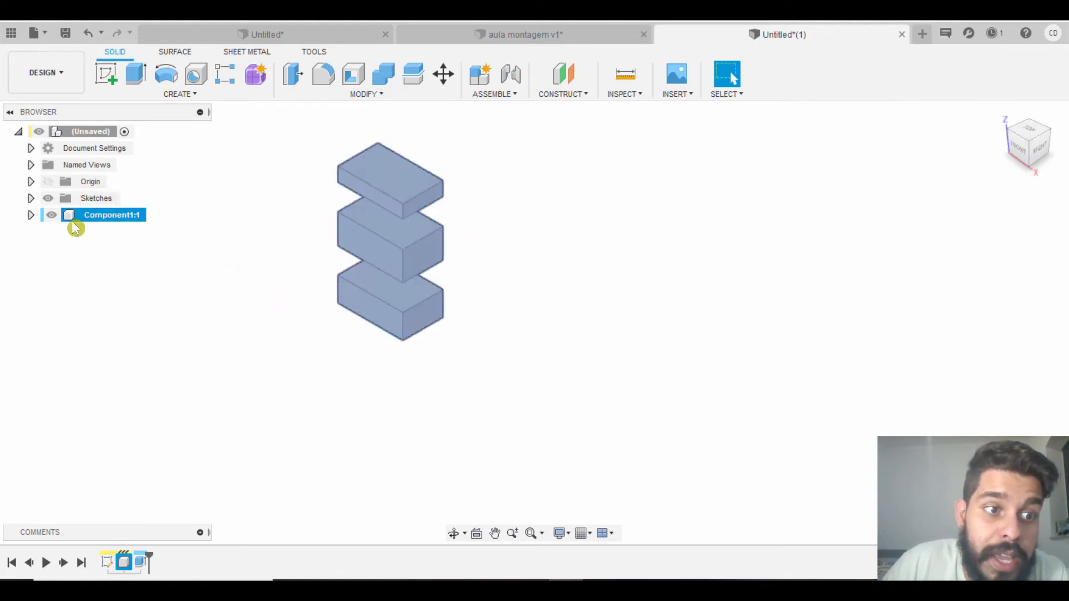
{"action": "left_click", "coordinate": [31, 215]}
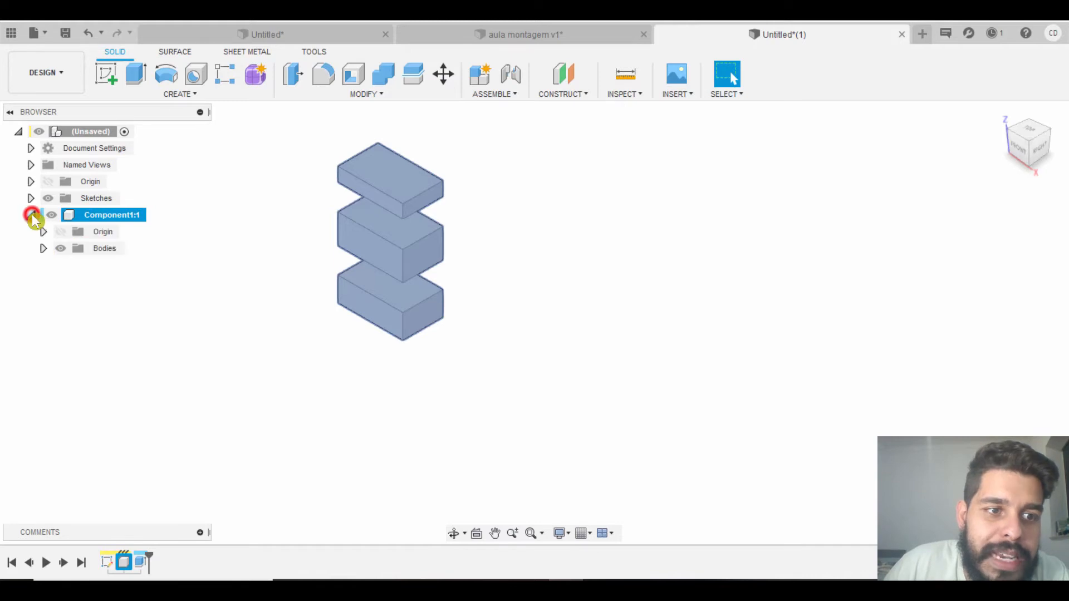
{"action": "left_click", "coordinate": [61, 232]}
{"action": "left_click", "coordinate": [61, 231]}
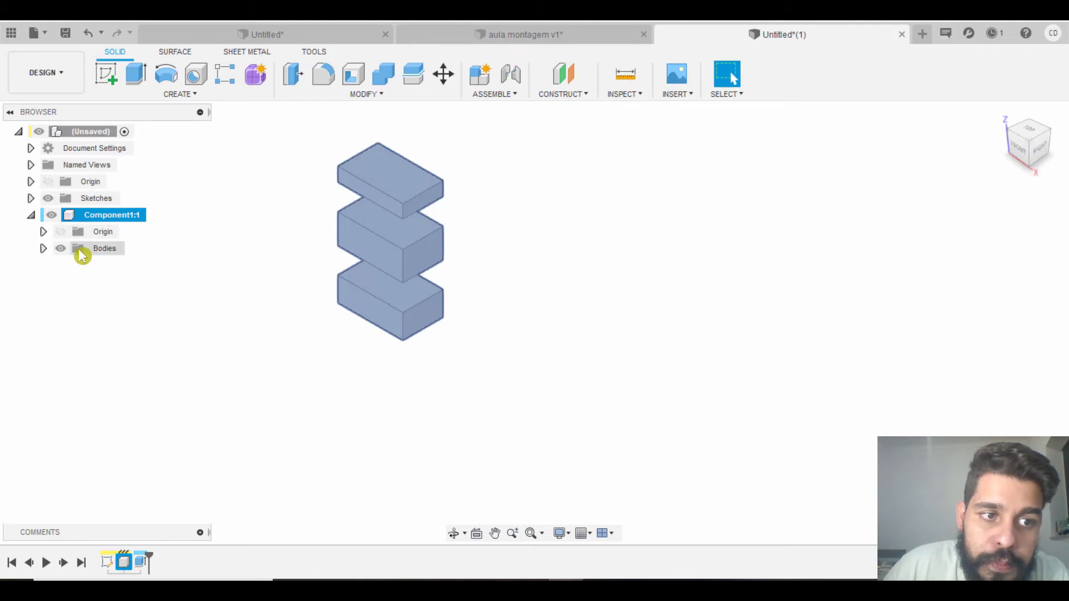
{"action": "left_click", "coordinate": [44, 248]}
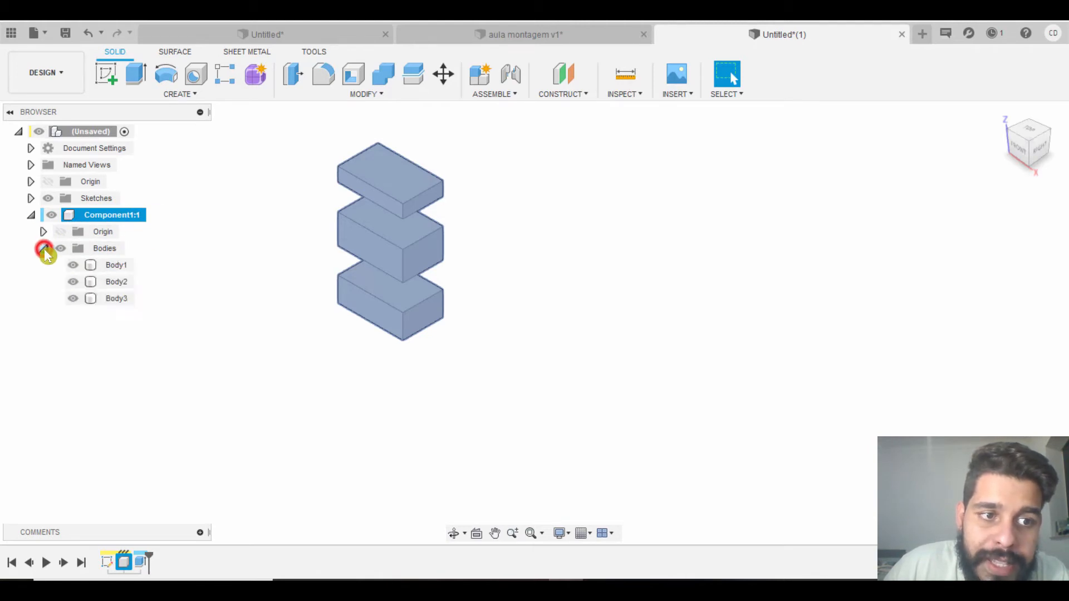
{"action": "left_click", "coordinate": [114, 265]}
{"action": "left_click", "coordinate": [118, 282]}
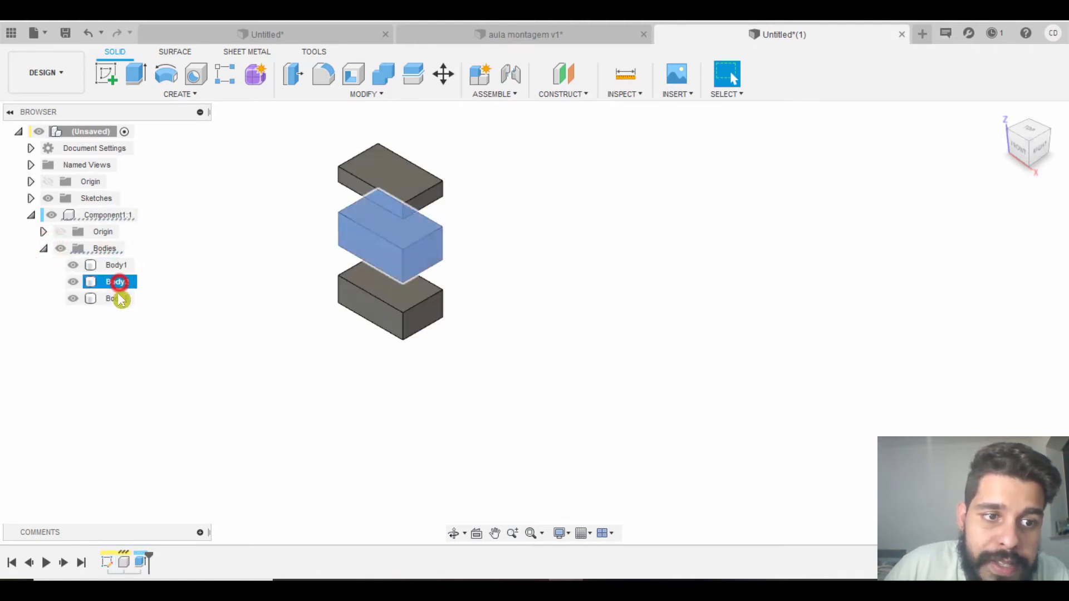
{"action": "left_click", "coordinate": [117, 298]}
{"action": "left_click", "coordinate": [117, 282]}
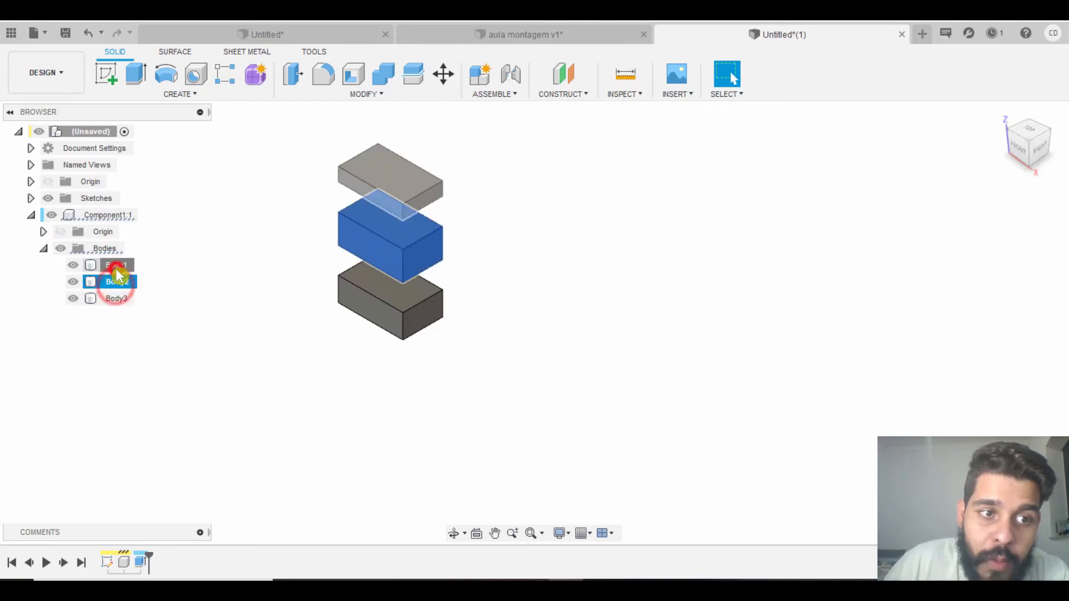
- Select Body1, move Component1:1 to a different place in the workspace, and window-select all three of its bodies before clearing the selection
{"action": "left_click", "coordinate": [117, 268]}
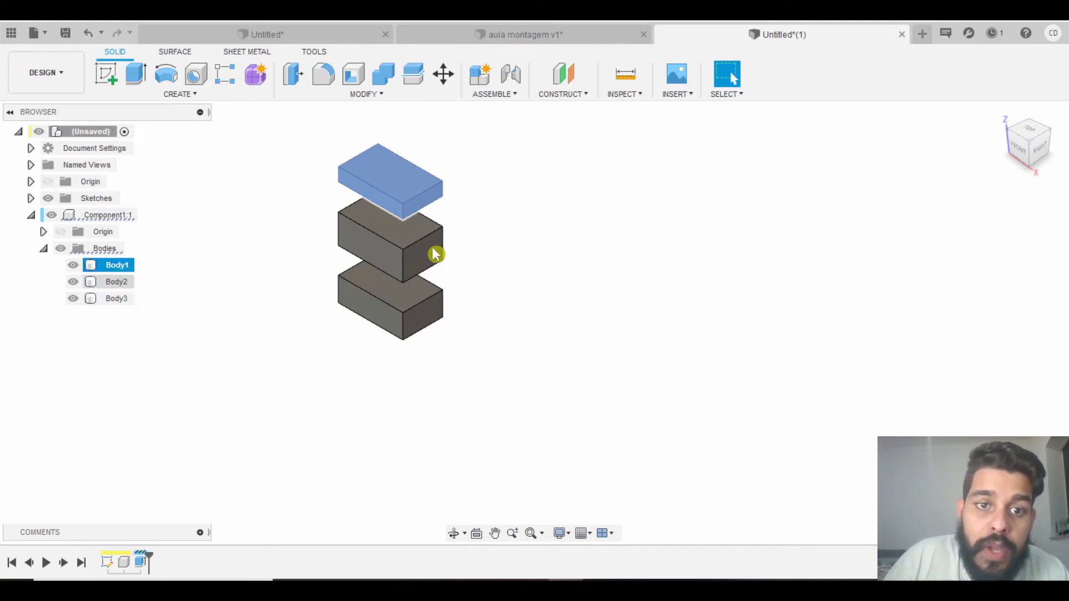
{"action": "middle_click_drag", "start_coordinate": [408, 190], "coordinate": [555, 220]}
{"action": "left_click_drag", "start_coordinate": [553, 216], "coordinate": [348, 230]}
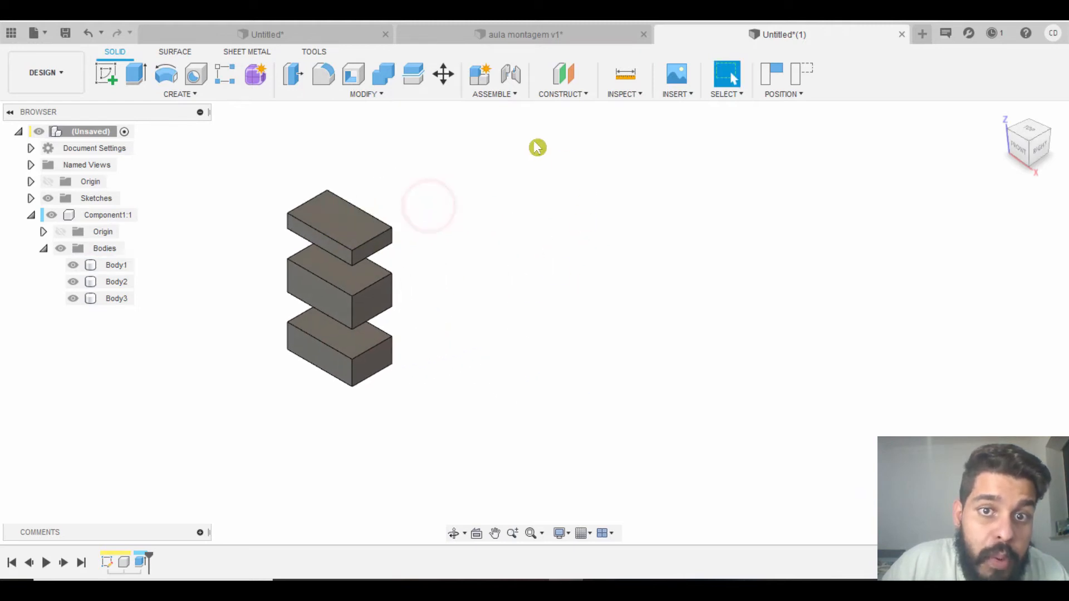
{"action": "left_click_drag", "start_coordinate": [231, 167], "coordinate": [461, 409]}
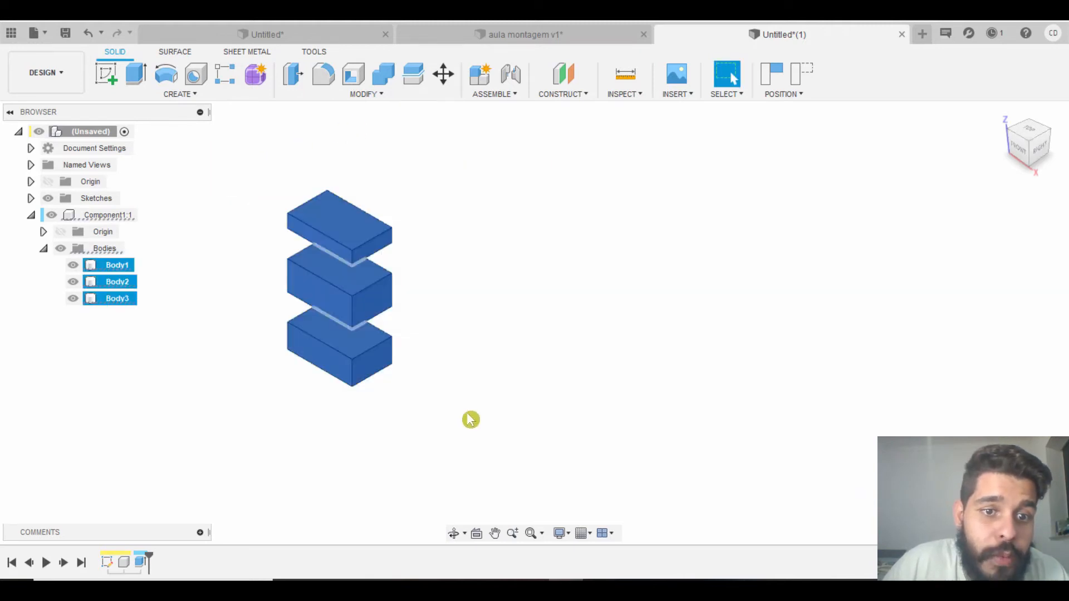
{"action": "left_click", "coordinate": [502, 362]}
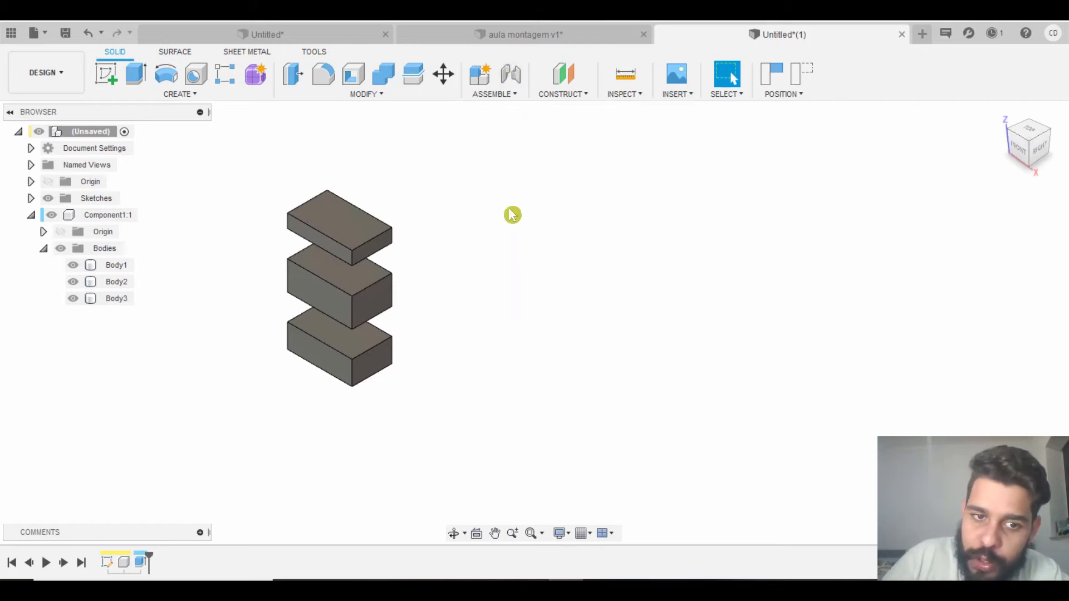
- Undo the component's move and the New Component extrusion, going back to the bare sketch profiles
{"action": "scroll", "coordinate": [416, 292], "scroll_direction": "down", "scroll_amount": 1}
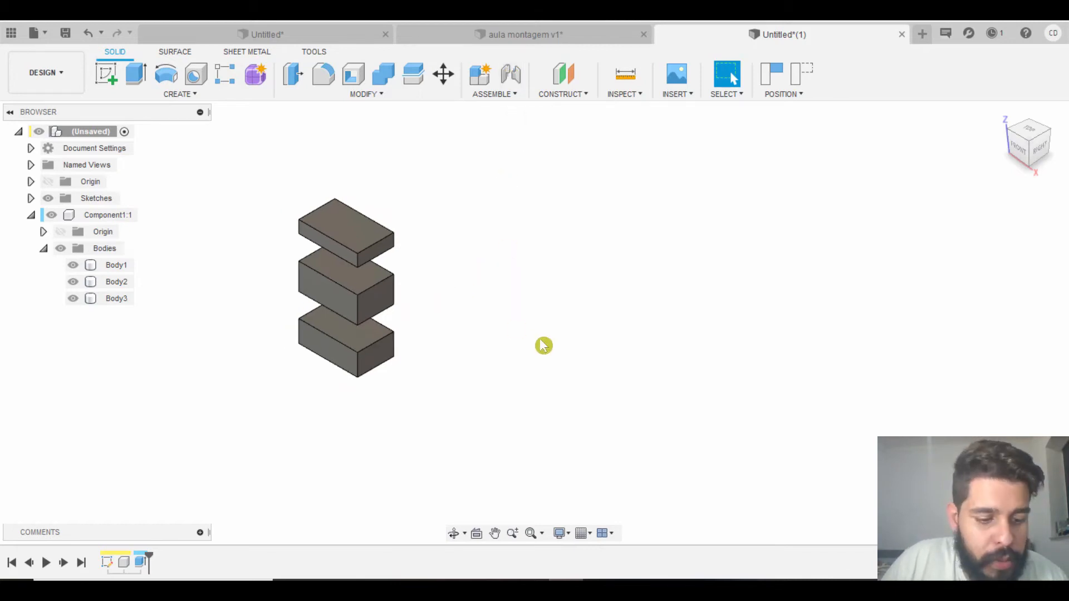
{"action": "key", "text": "ctrl+z"}
{"action": "key", "text": "ctrl+z"}
{"action": "key", "text": "ctrl+z"}
{"action": "key", "text": "ctrl+z"}
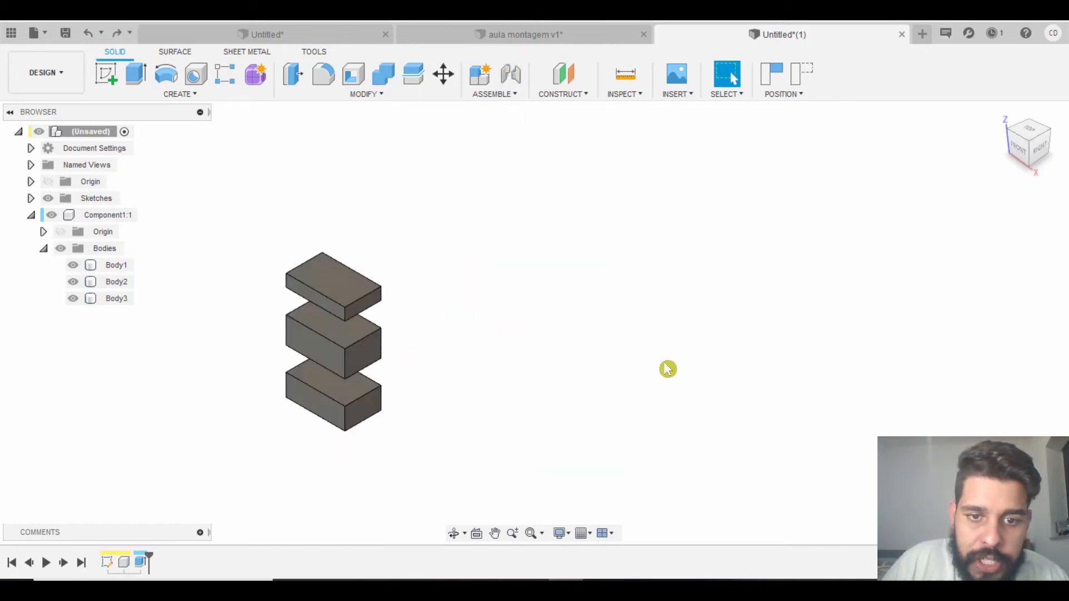
{"action": "key", "text": "ctrl+z"}
{"action": "key", "text": "ctrl+z"}
{"action": "key", "text": "ctrl+z"}
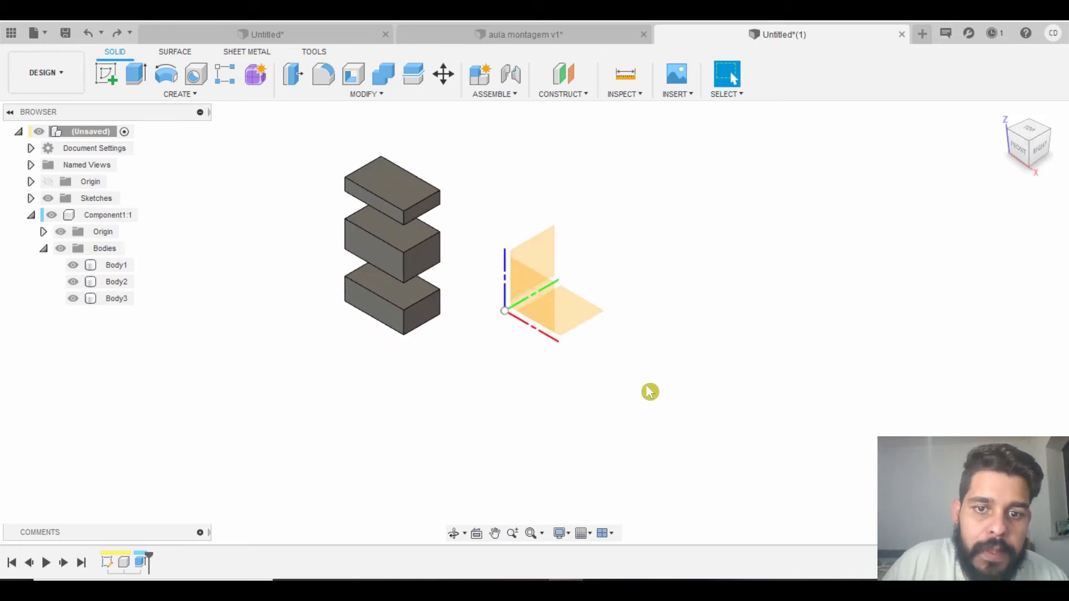
{"action": "key", "text": "ctrl+z"}
{"action": "key", "text": "ctrl+z"}
{"action": "key", "text": "ctrl+z"}
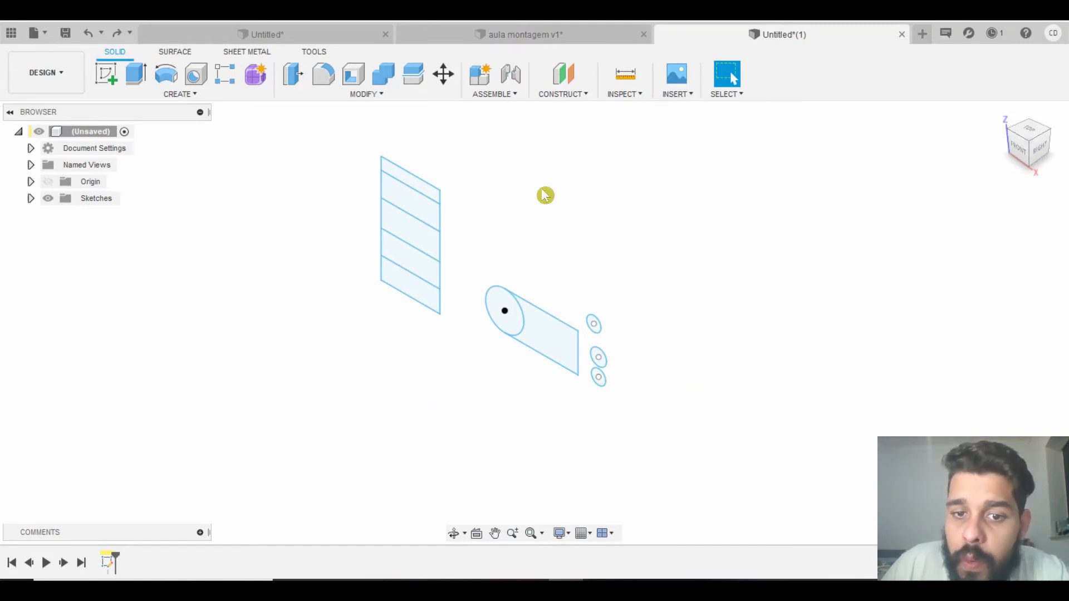
- Set up a New Body extrusion of the first, second and fourth stacked rectangles with a distance of -30 mm
{"action": "left_click", "coordinate": [136, 74]}
{"action": "left_click", "coordinate": [414, 188]}
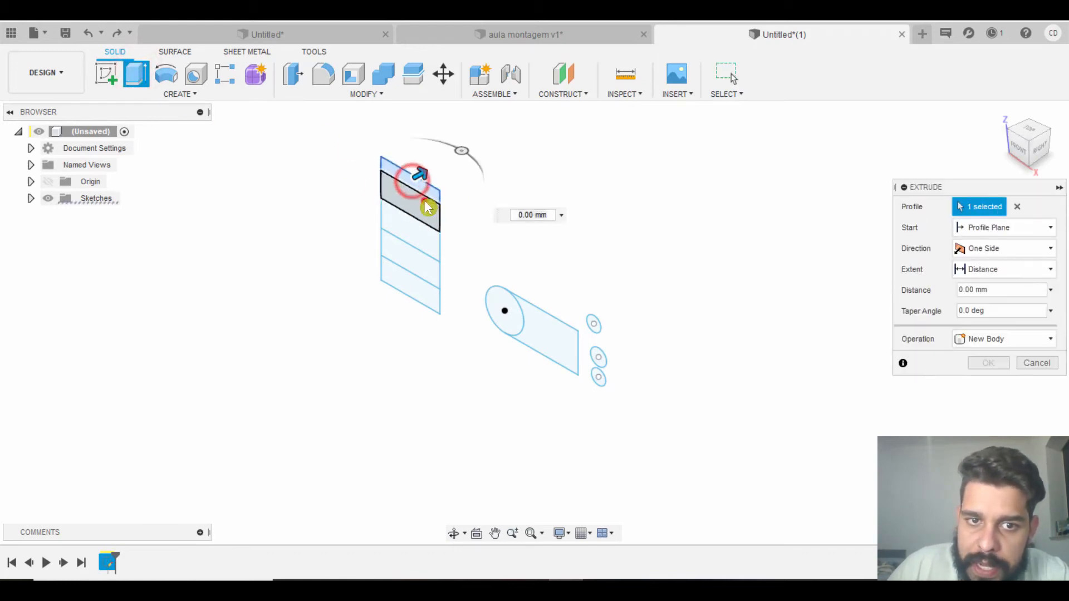
{"action": "left_click", "coordinate": [423, 201]}
{"action": "left_click", "coordinate": [428, 269]}
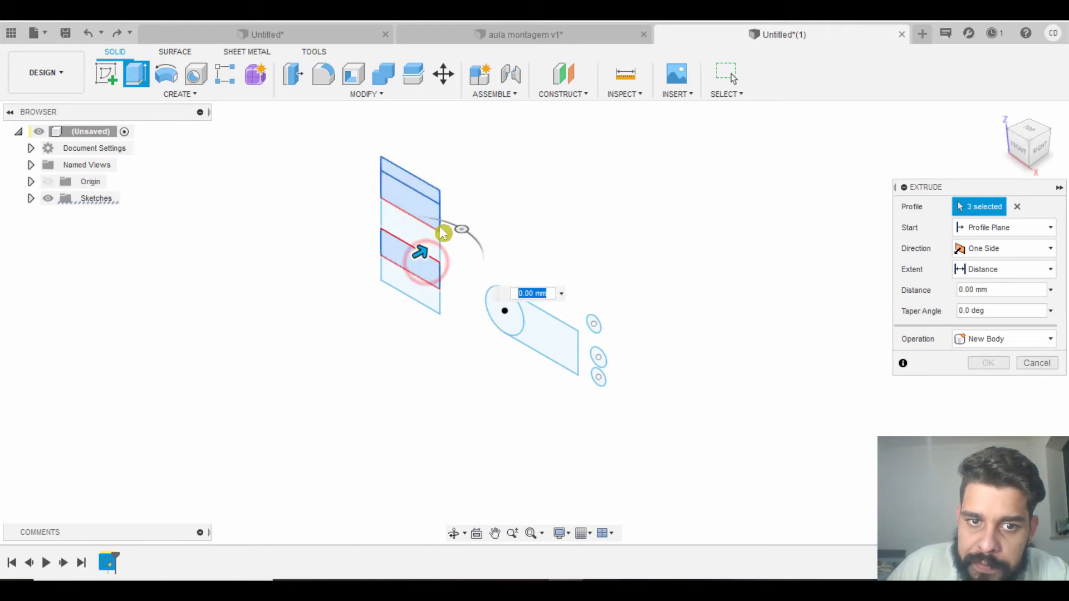
{"action": "mouse_move", "coordinate": [421, 253]}
{"action": "left_mouse_down"}
{"action": "mouse_move", "coordinate": [378, 280]}
{"action": "mouse_move", "coordinate": [423, 253]}
{"action": "left_mouse_up"}
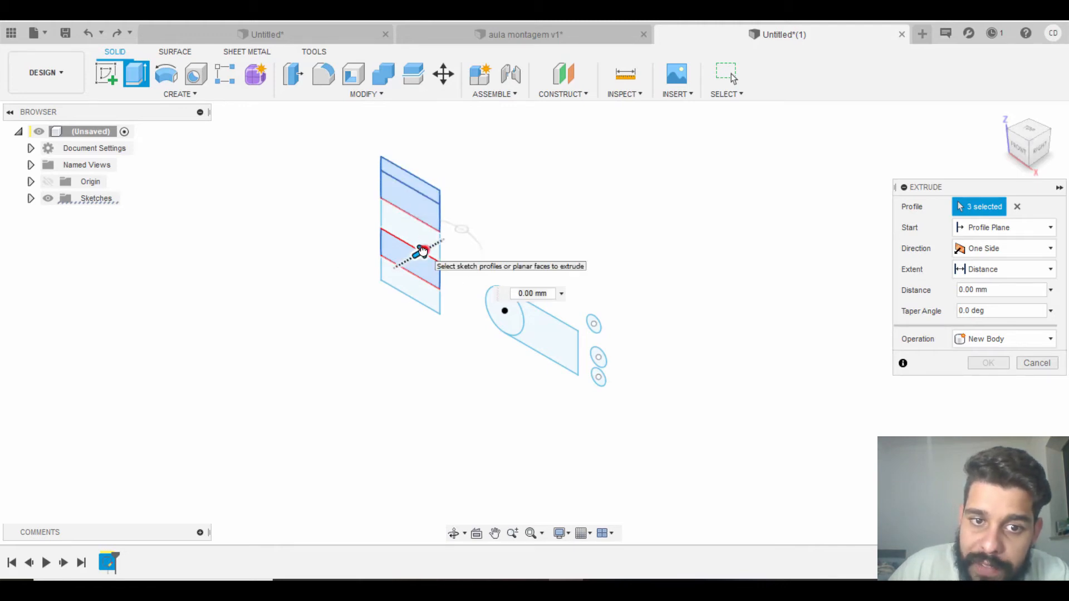
{"action": "left_click_drag", "start_coordinate": [422, 251], "coordinate": [438, 184]}
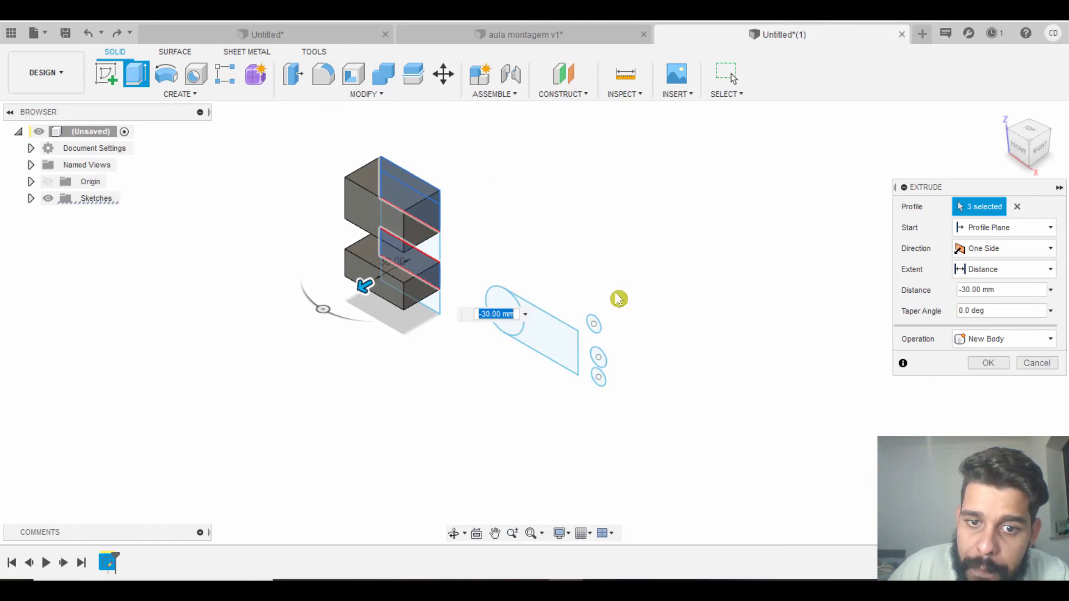
- Add the large circle, the upper small circle and the fifth stacked rectangle to the extrusion and complete it at -40 mm
{"action": "left_click", "coordinate": [518, 335]}
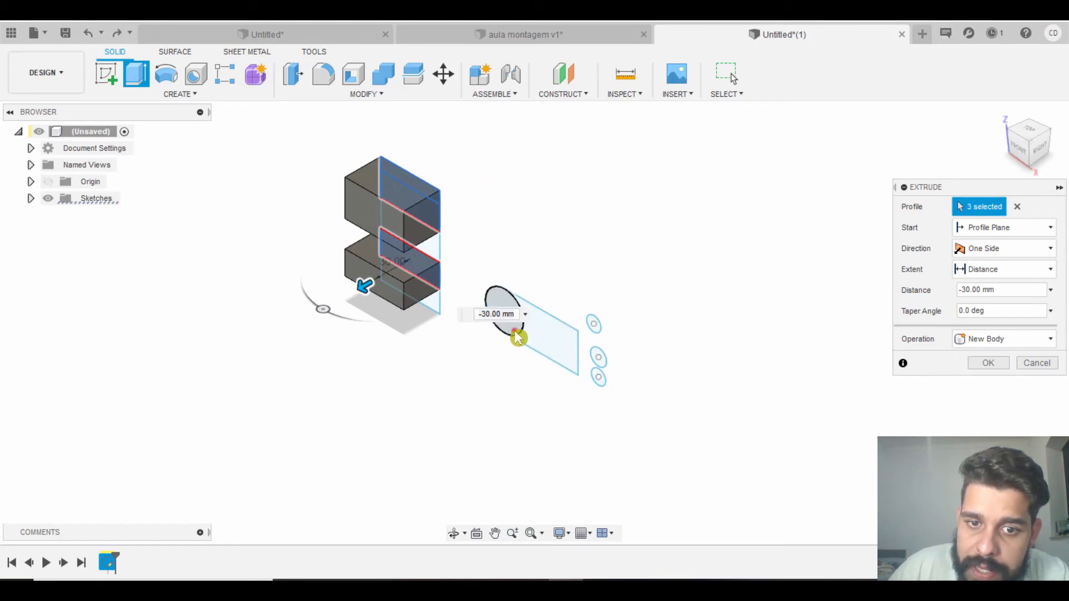
{"action": "left_click", "coordinate": [554, 352]}
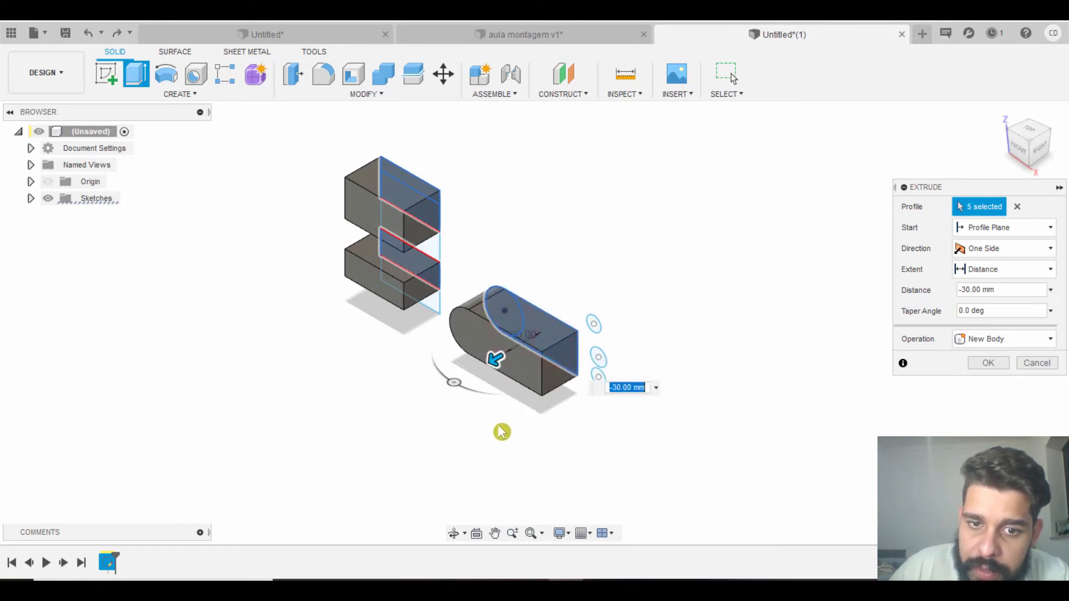
{"action": "left_click", "coordinate": [551, 342]}
{"action": "left_click", "coordinate": [594, 330]}
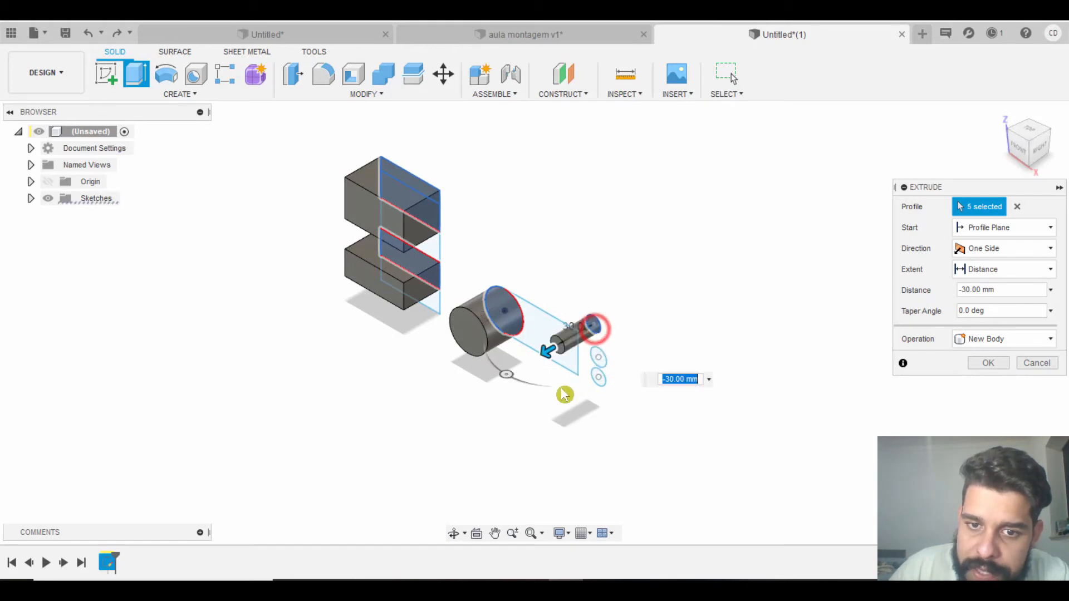
{"action": "left_click_drag", "start_coordinate": [547, 350], "coordinate": [529, 361]}
{"action": "left_click", "coordinate": [433, 303]}
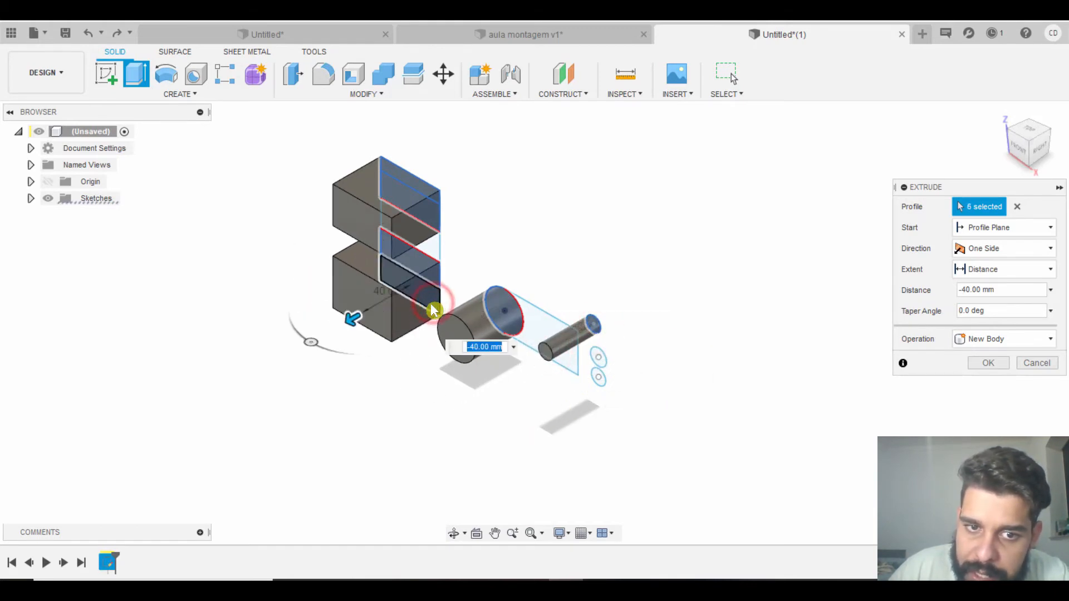
{"action": "left_click", "coordinate": [434, 307]}
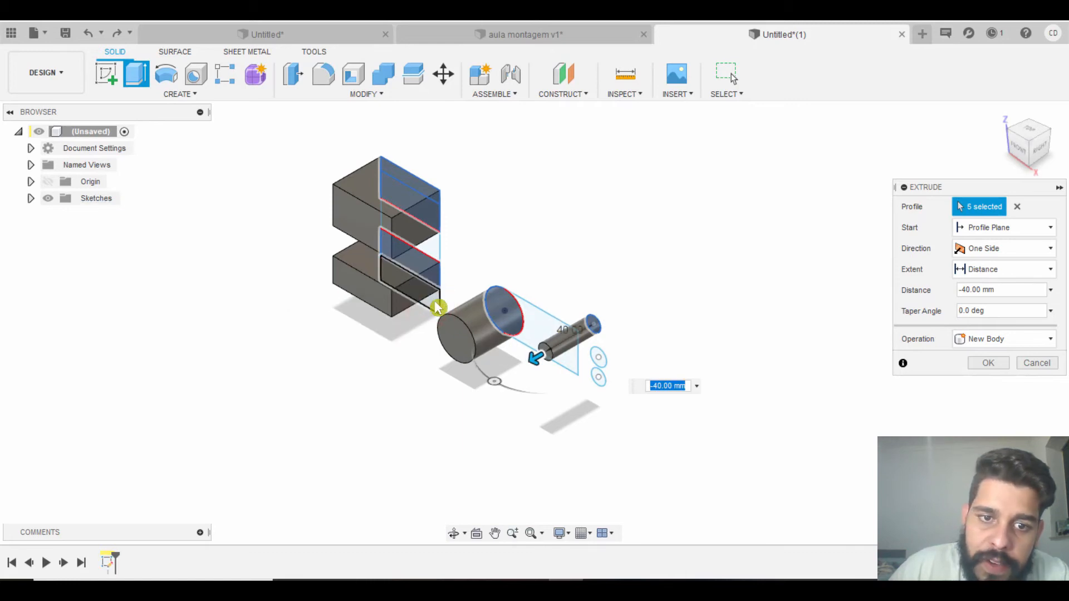
{"action": "left_click", "coordinate": [435, 304]}
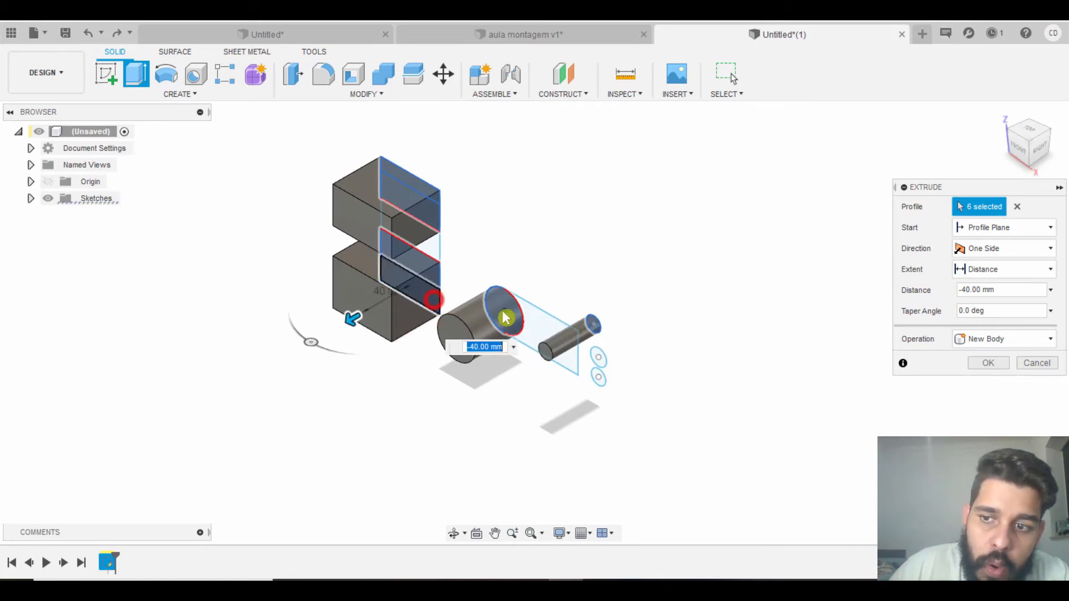
{"action": "left_click", "coordinate": [992, 363]}
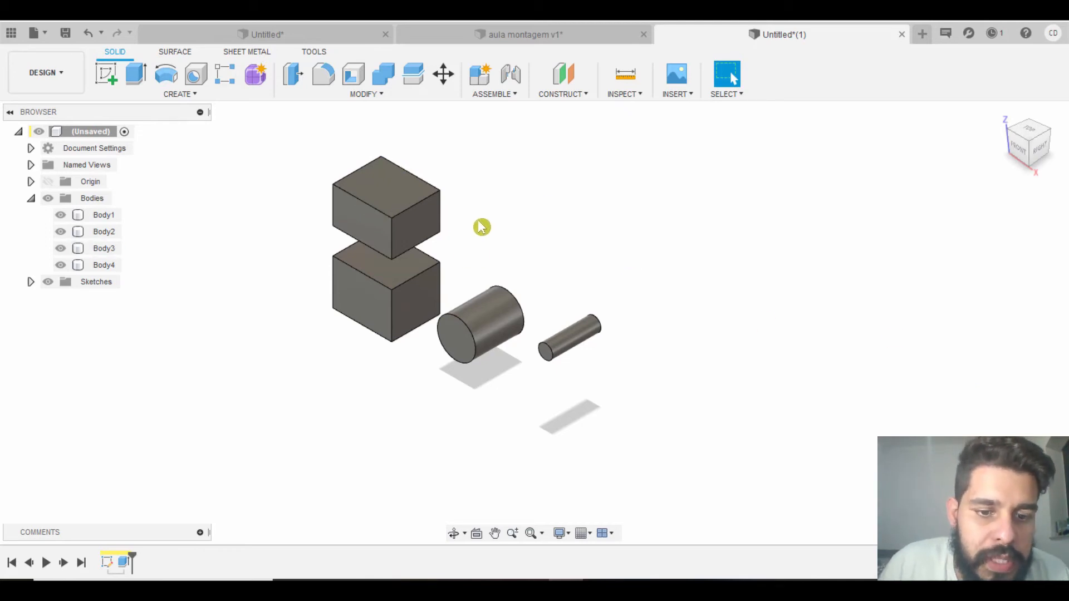
- Review the COMPONENT slide in the browser, and return to Fusion 360 to open the aula montagem v1 assembly
{"action": "left_click", "coordinate": [393, 591]}
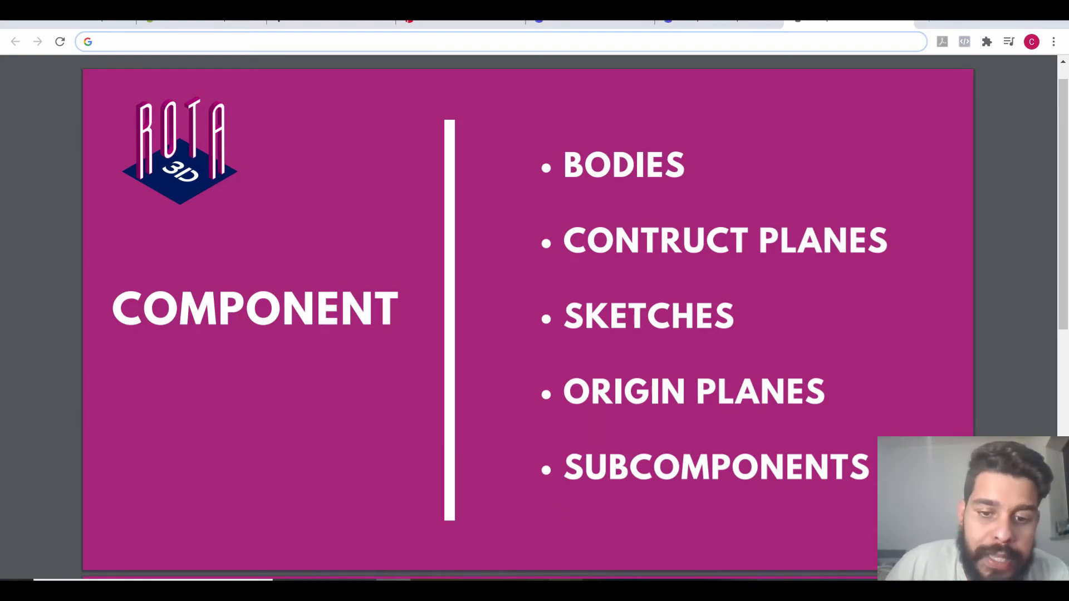
{"action": "left_click", "coordinate": [569, 588]}
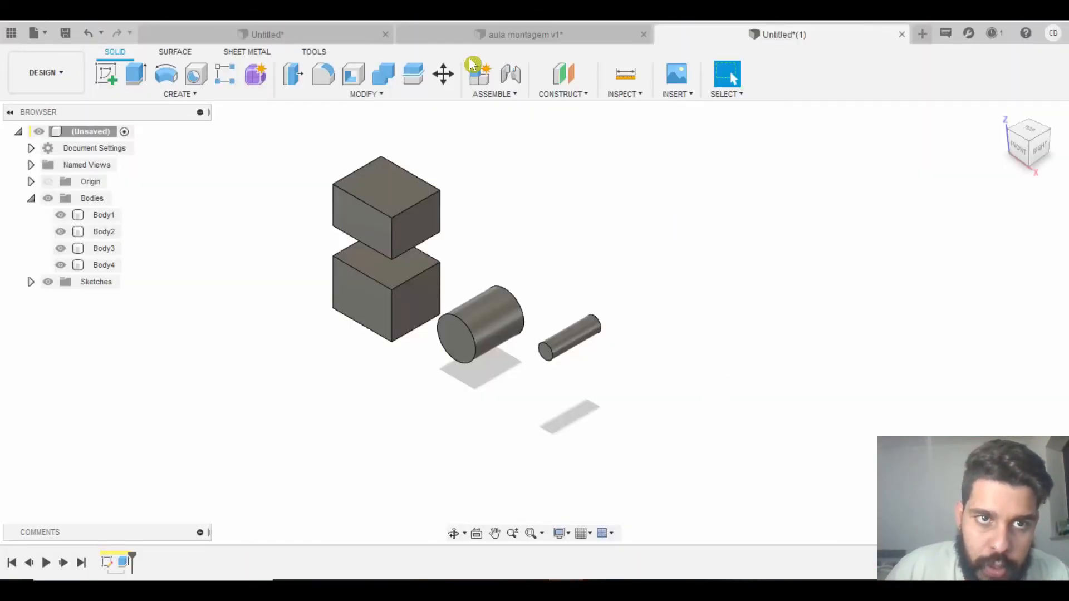
{"action": "left_click", "coordinate": [297, 34]}
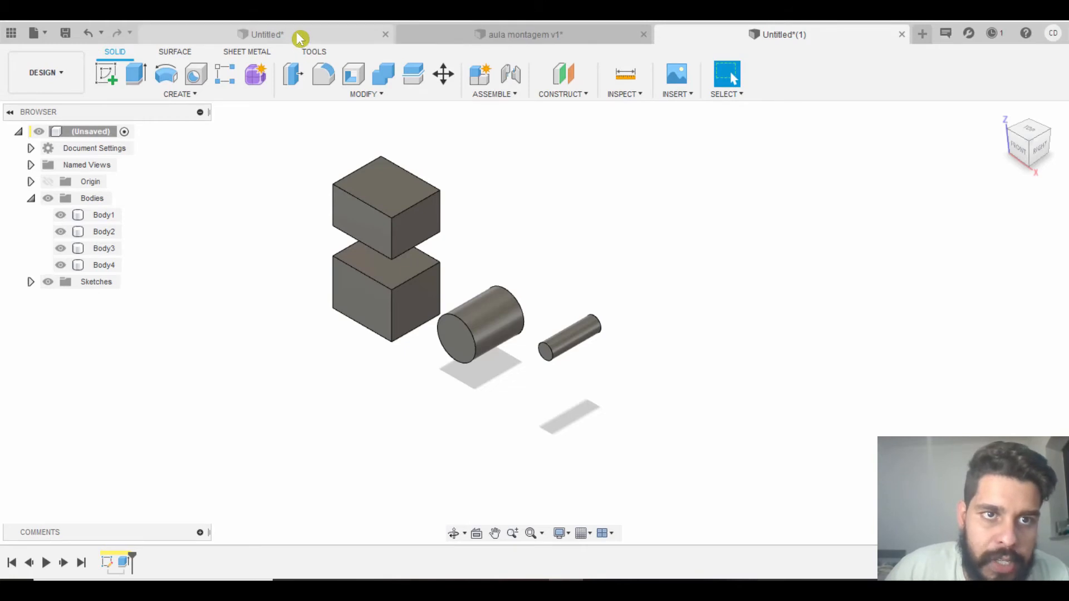
{"action": "left_click", "coordinate": [477, 35]}
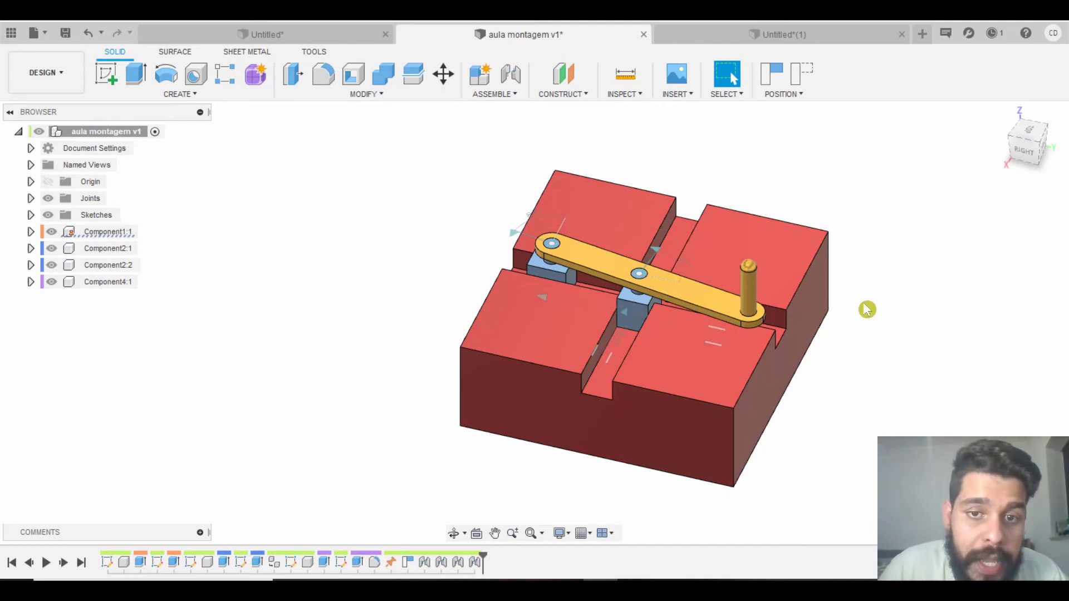
- Highlight Component2:2 in the assembly to see which part it is, and clear the selection
{"action": "scroll", "coordinate": [693, 295], "scroll_direction": "up", "scroll_amount": 1}
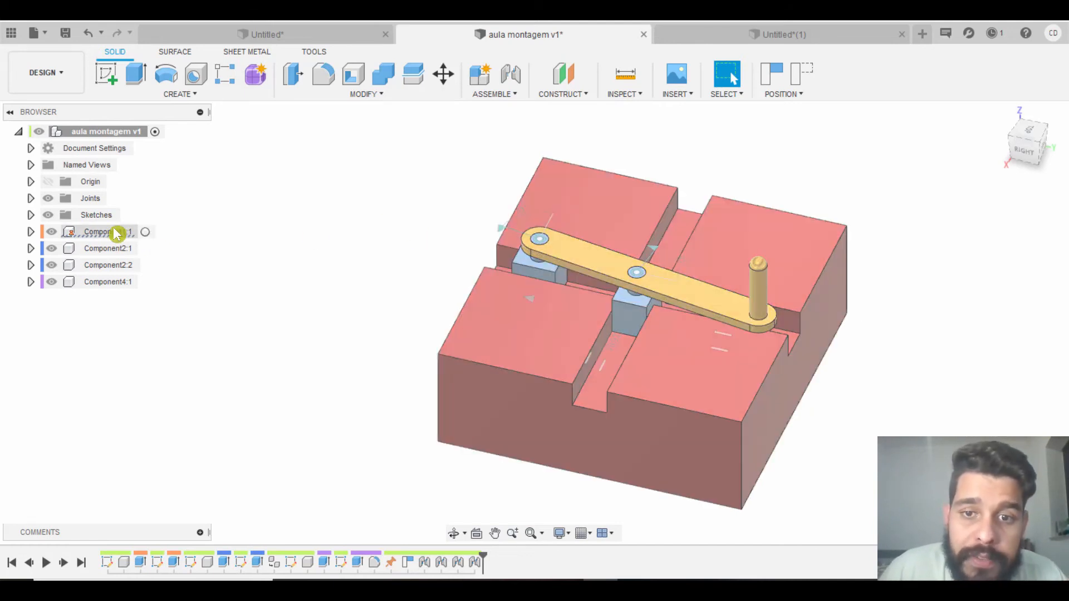
{"action": "left_click", "coordinate": [109, 267]}
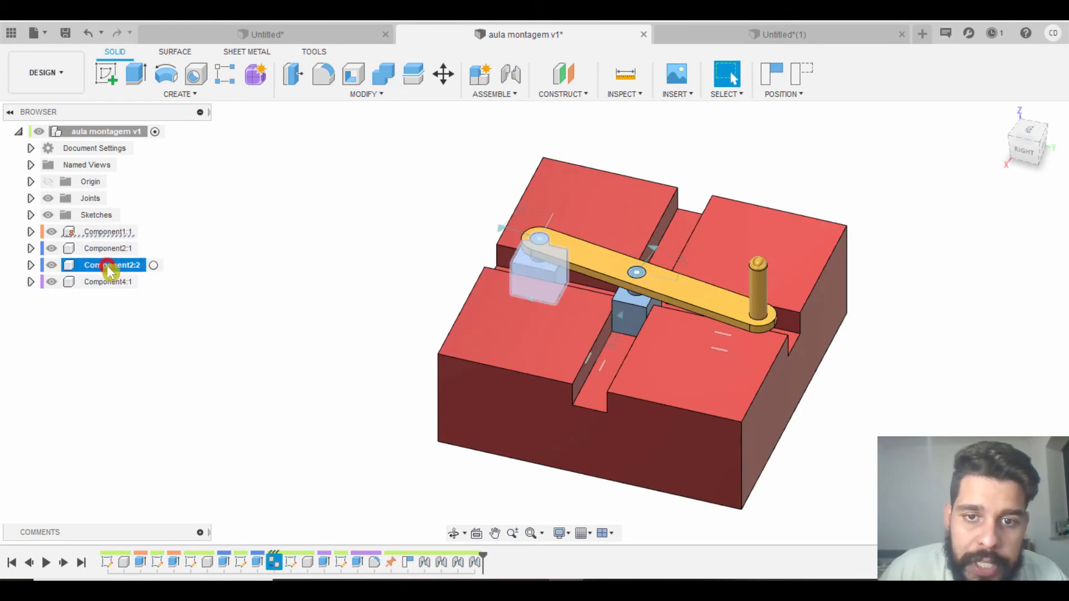
{"action": "left_click", "coordinate": [919, 294]}
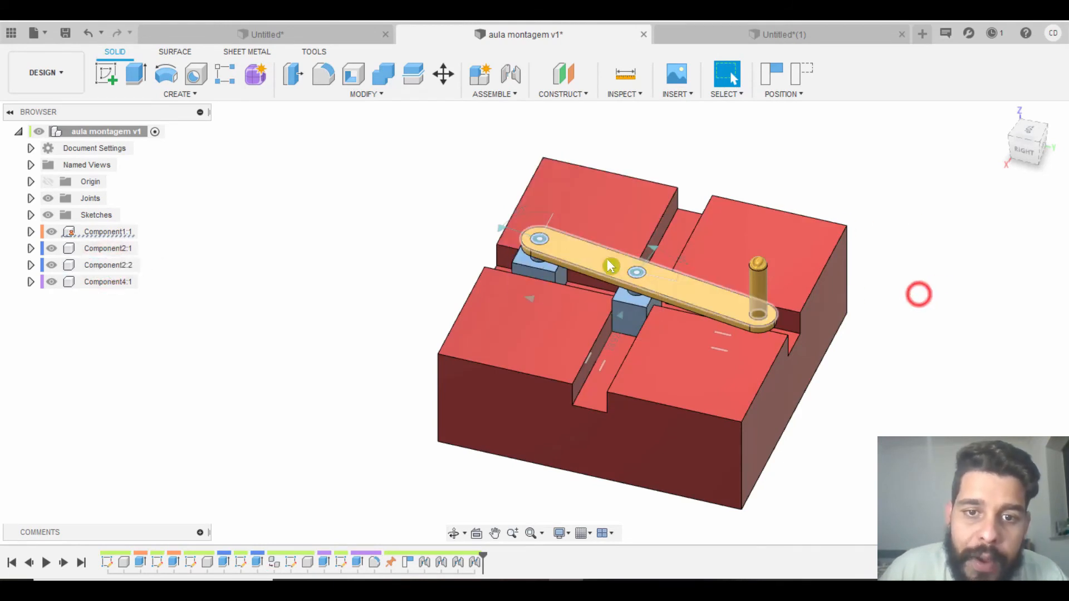
- Capture the assembly's current position and extrude the top face of the pin at the arm's end by 30 mm with Join
{"action": "scroll", "coordinate": [545, 237], "scroll_direction": "up", "scroll_amount": 1}
{"action": "scroll", "coordinate": [546, 239], "scroll_direction": "up", "scroll_amount": 2}
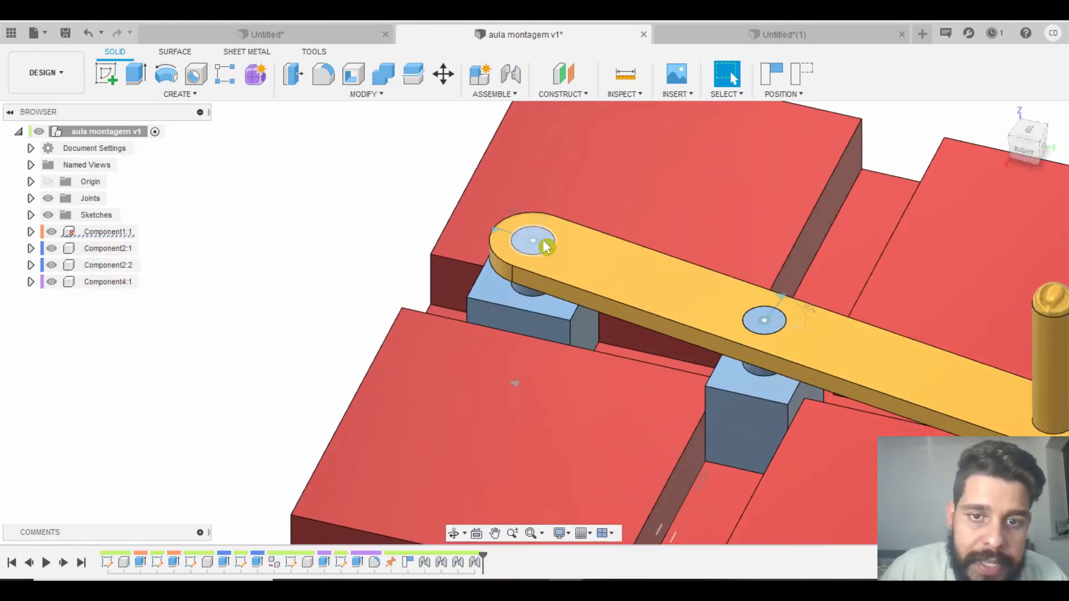
{"action": "scroll", "coordinate": [543, 239], "scroll_direction": "down", "scroll_amount": 3}
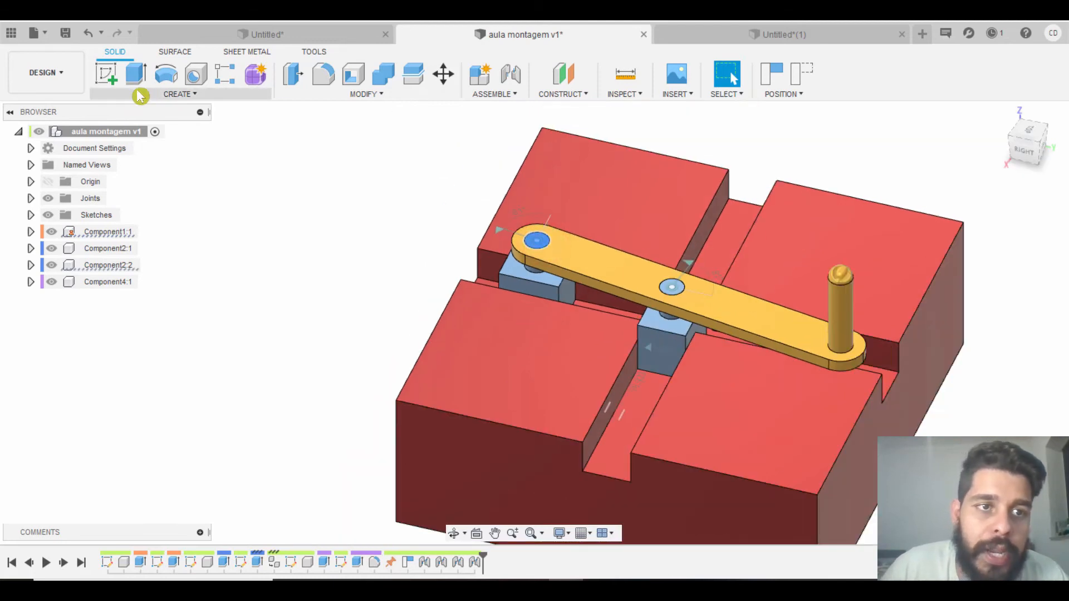
{"action": "left_click", "coordinate": [139, 76]}
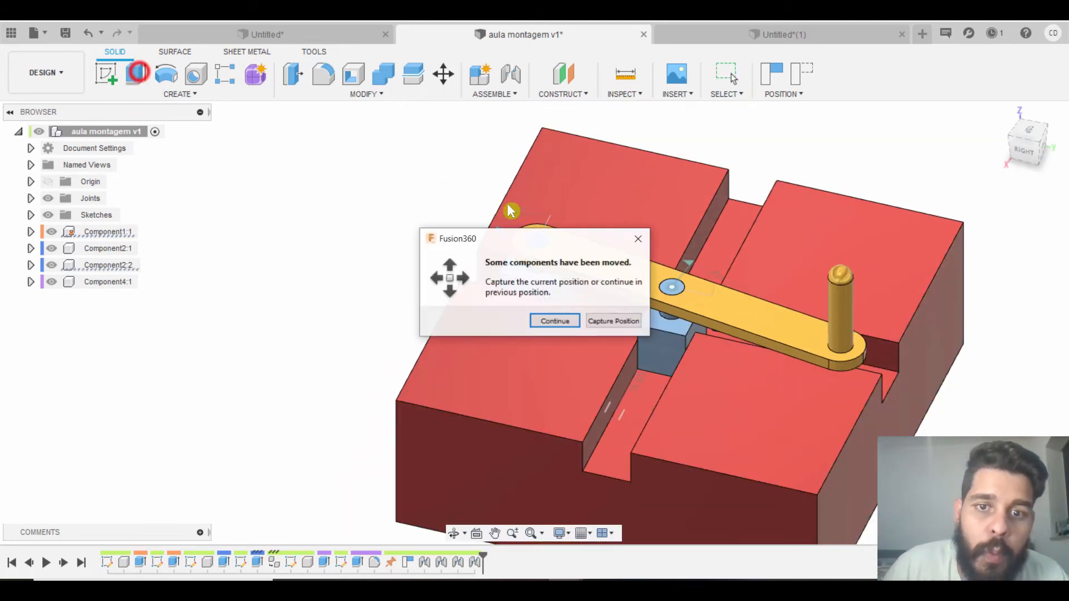
{"action": "left_click", "coordinate": [607, 322]}
{"action": "left_click", "coordinate": [537, 238]}
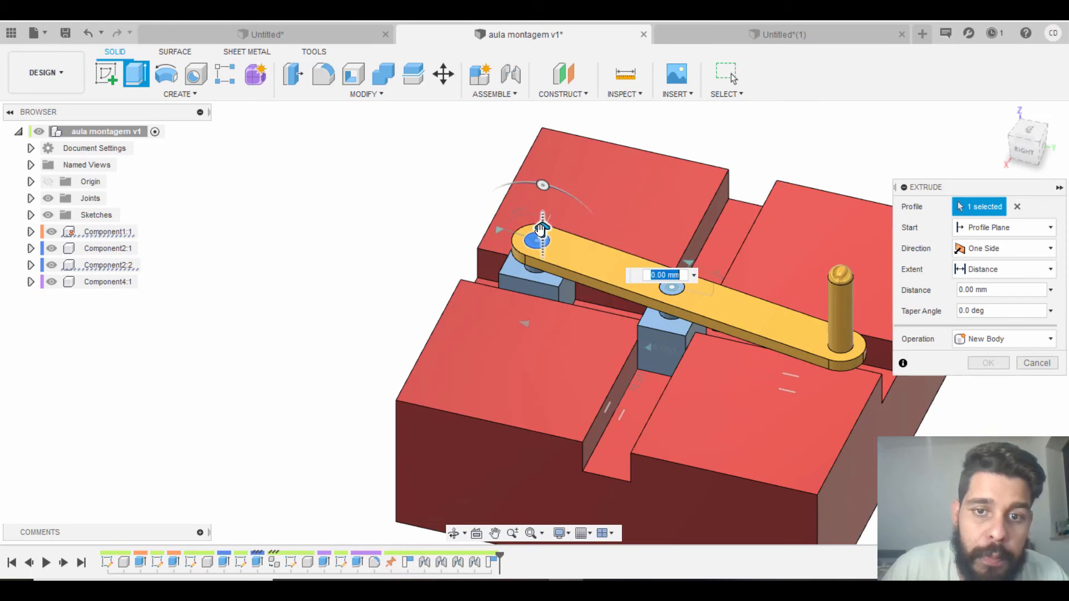
{"action": "left_click_drag", "start_coordinate": [540, 228], "coordinate": [543, 201]}
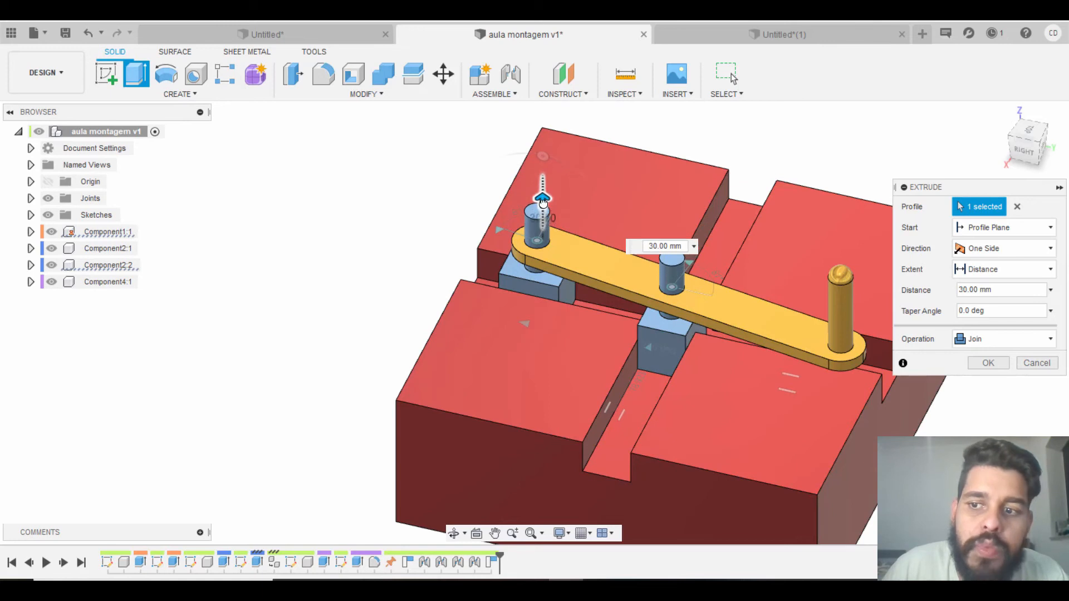
{"action": "left_click", "coordinate": [990, 363]}
- Swing the yellow arm by its handle, and highlight Component1:1, Component2:1, Component2:2 and Component4:1 one by one
{"action": "scroll", "coordinate": [990, 362], "scroll_direction": "down", "scroll_amount": 3}
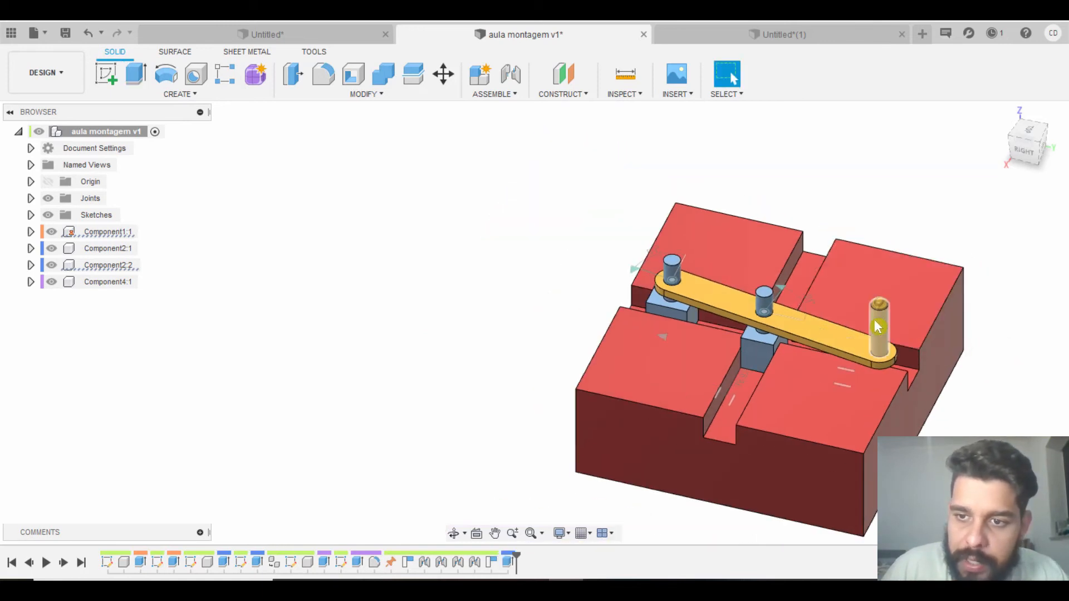
{"action": "left_click_drag", "start_coordinate": [870, 346], "coordinate": [626, 367]}
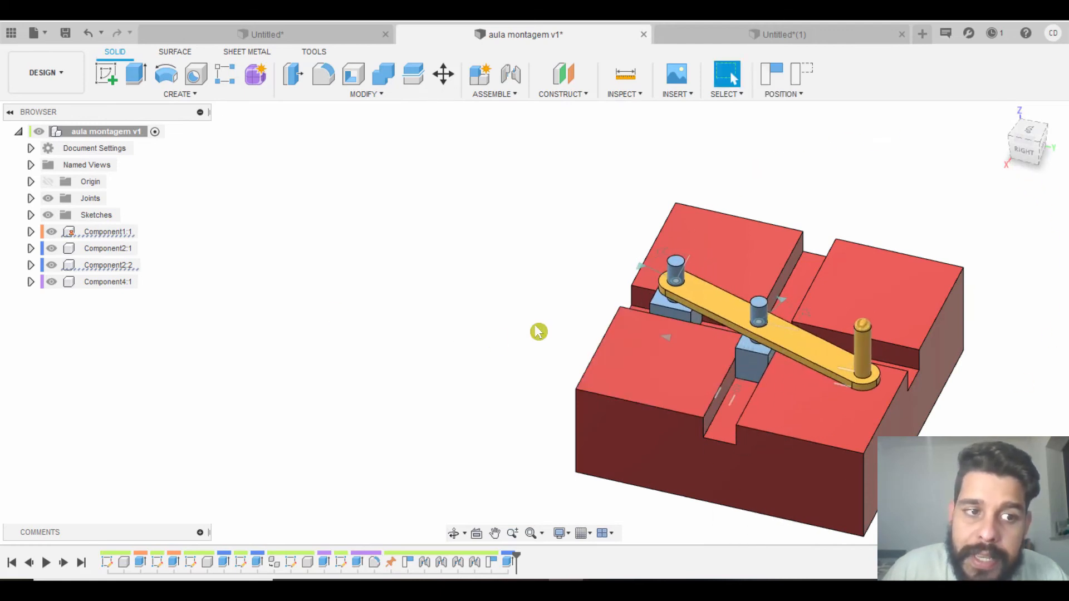
{"action": "left_click", "coordinate": [110, 231]}
{"action": "left_click", "coordinate": [106, 248]}
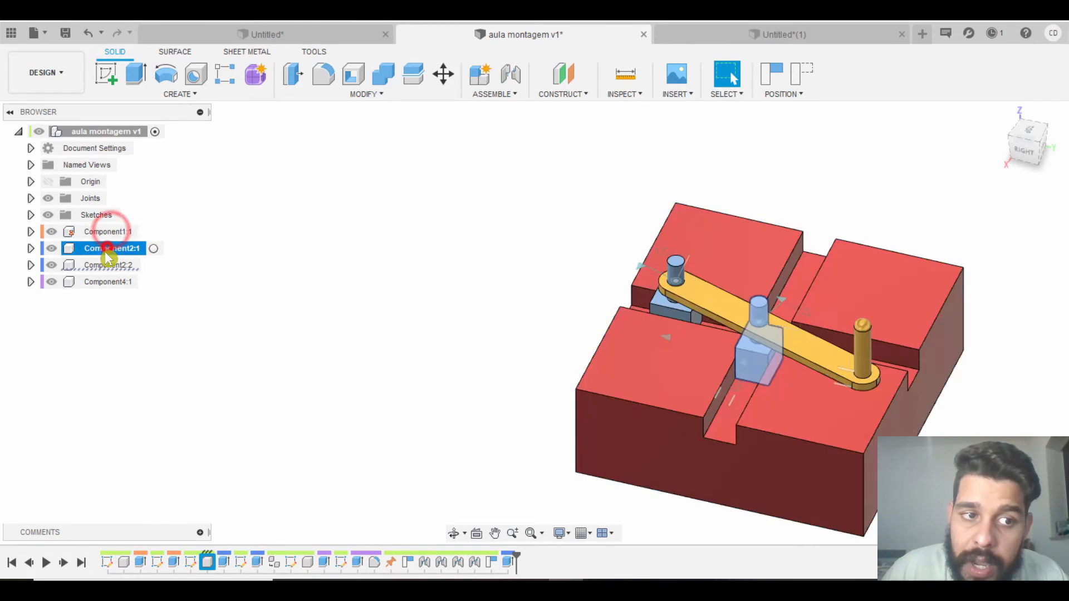
{"action": "left_click", "coordinate": [103, 266]}
{"action": "left_click", "coordinate": [105, 282]}
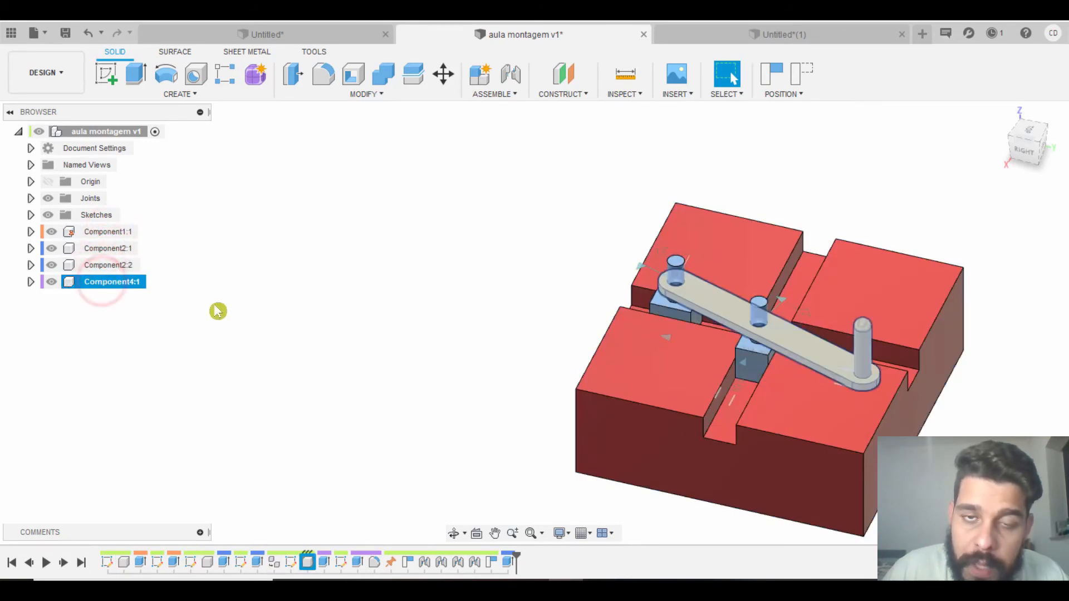
- In the Untitled(1) design, create a component from Body2, the large cylinder, and highlight the new component to check which part it holds
{"action": "left_click", "coordinate": [343, 259]}
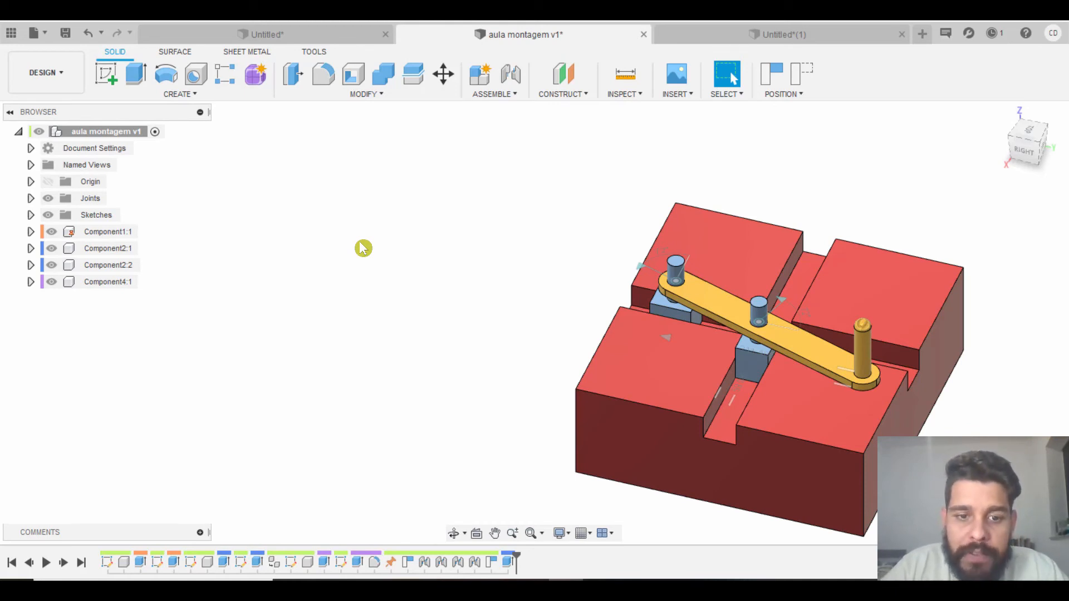
{"action": "left_click", "coordinate": [800, 40]}
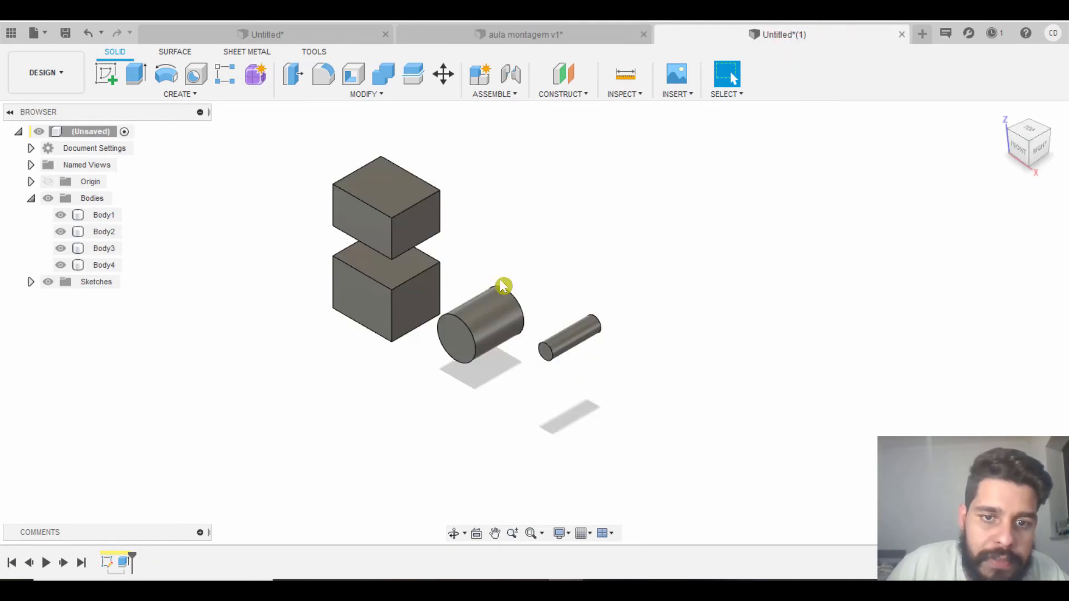
{"action": "right_click", "coordinate": [108, 236]}
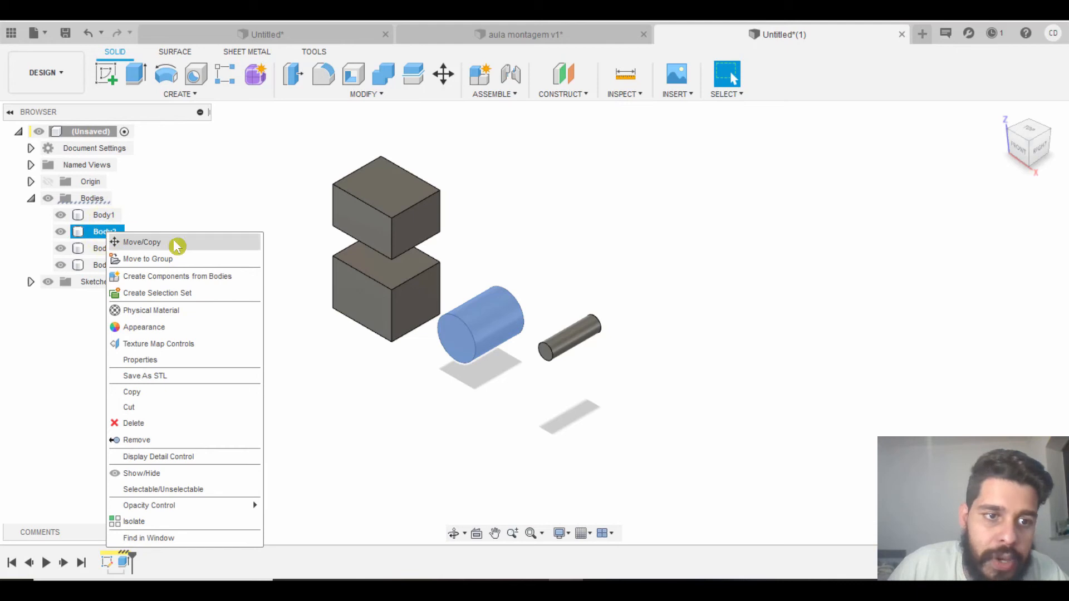
{"action": "left_click", "coordinate": [192, 277]}
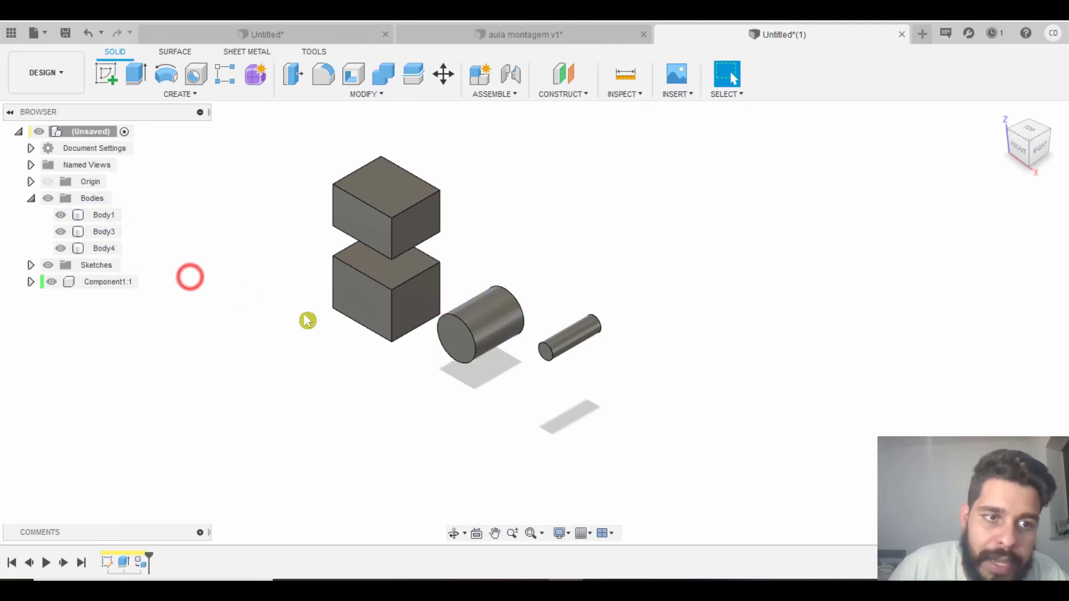
{"action": "left_click", "coordinate": [114, 283]}
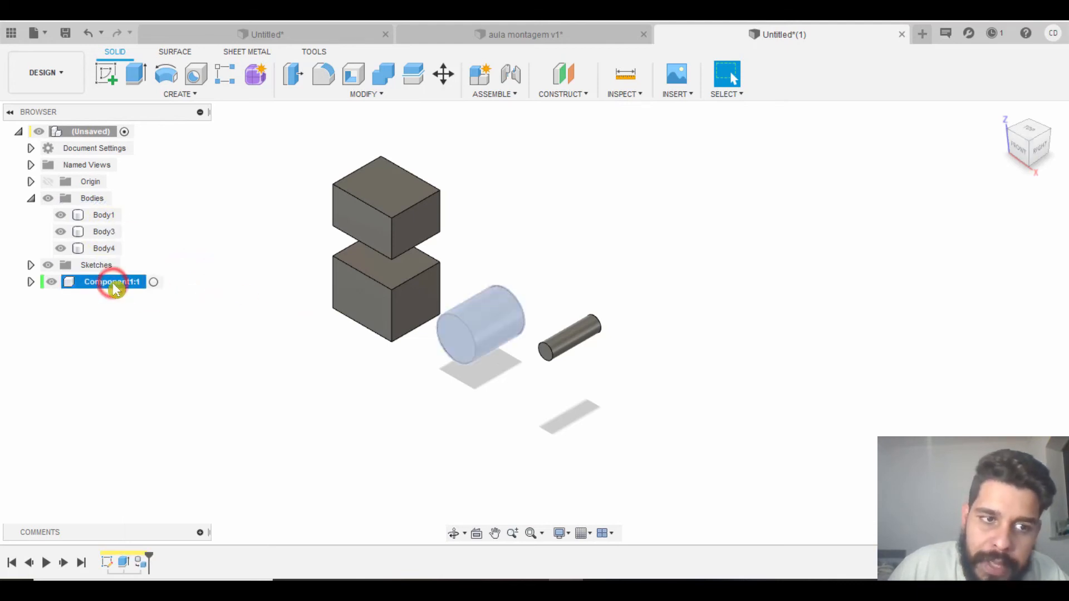
{"action": "left_click", "coordinate": [904, 394]}
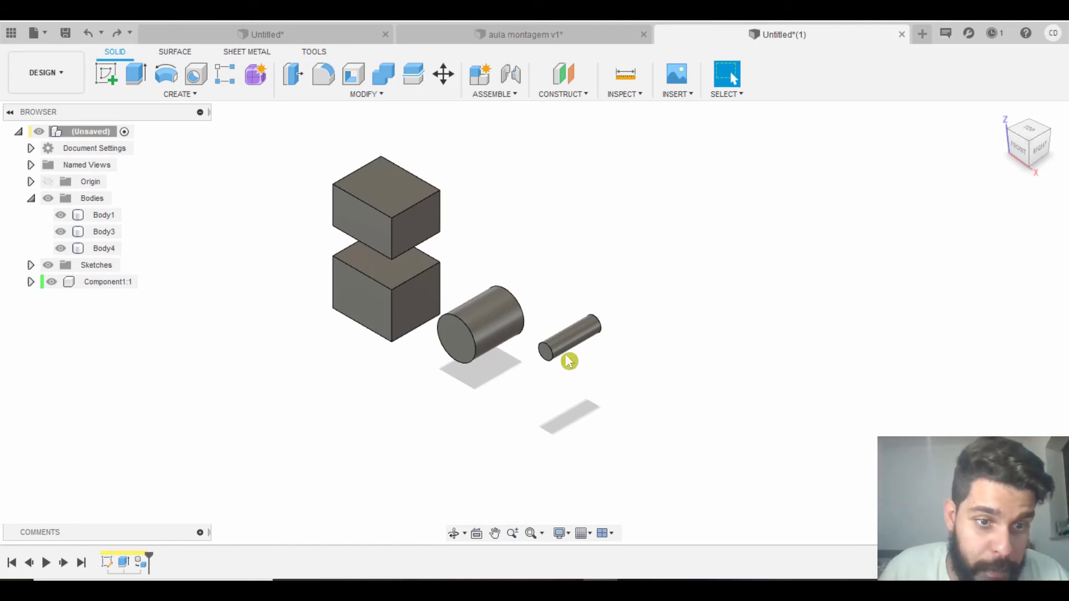
- Review the slide comparing COMPONENT and BODIES in the browser, and return to Fusion 360
{"action": "left_click", "coordinate": [83, 282]}
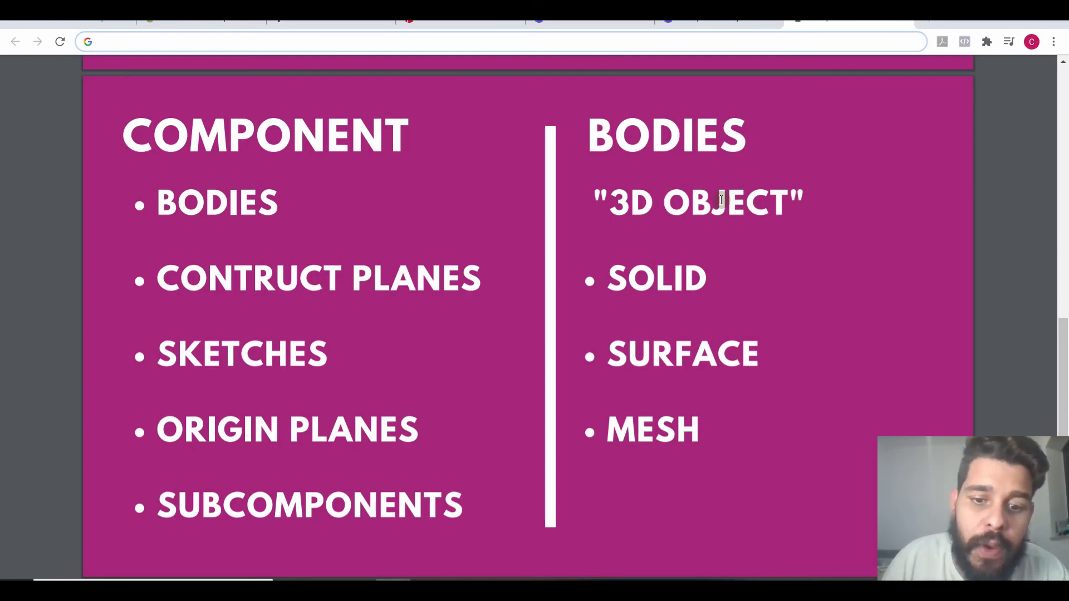
{"action": "key", "text": "alt+Tab"}
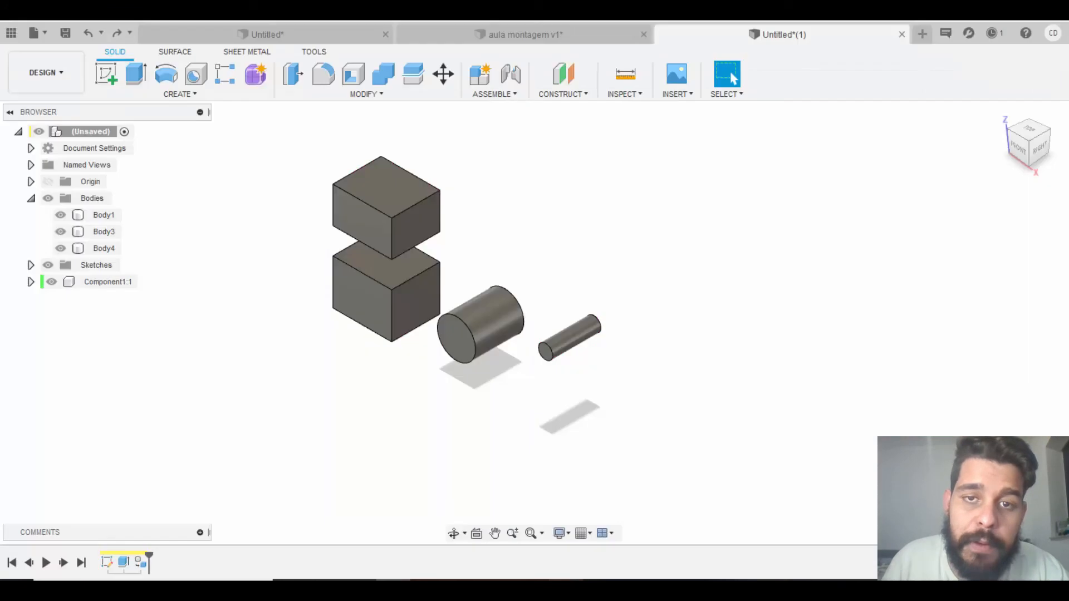
- Start a new design and create an internal standard component named bike, activated under the root
{"action": "left_click", "coordinate": [928, 42]}
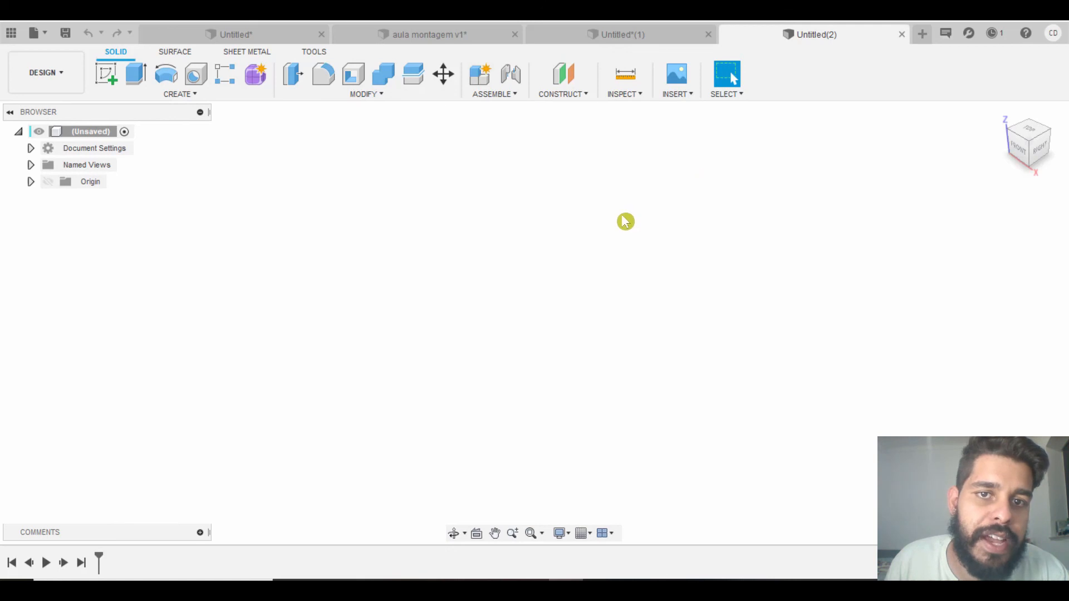
{"action": "left_click", "coordinate": [482, 79]}
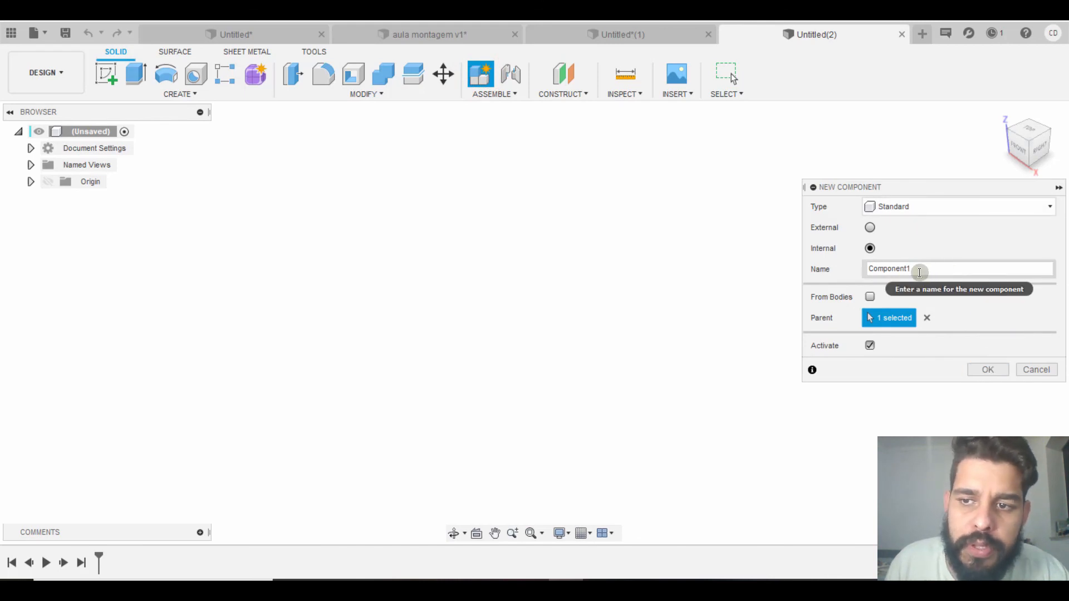
{"action": "left_click", "coordinate": [923, 270]}
{"action": "double_click", "coordinate": [923, 270]}
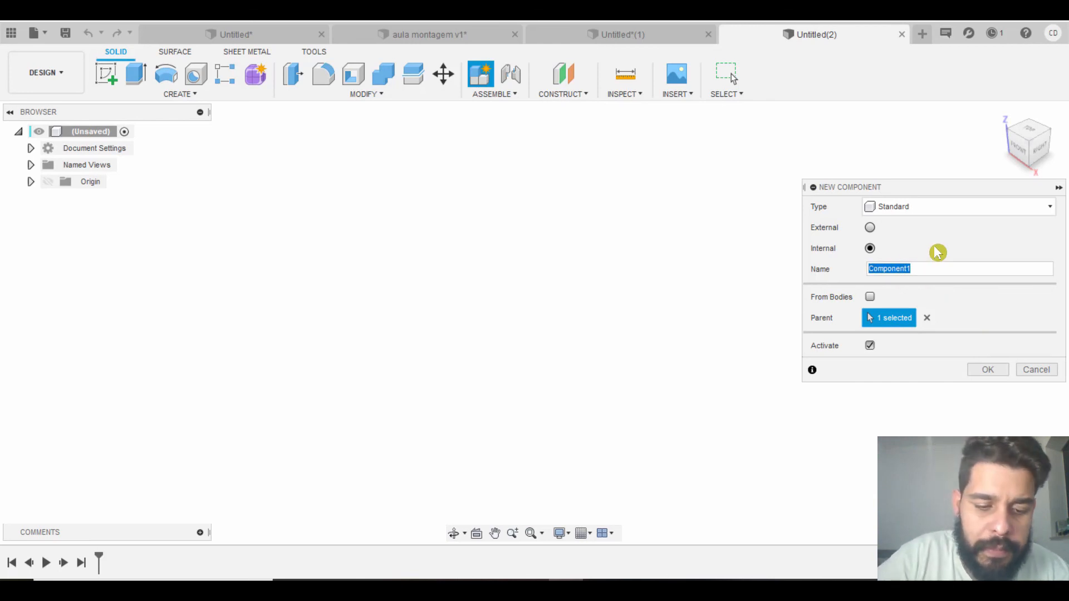
{"action": "type", "text": "bike"}
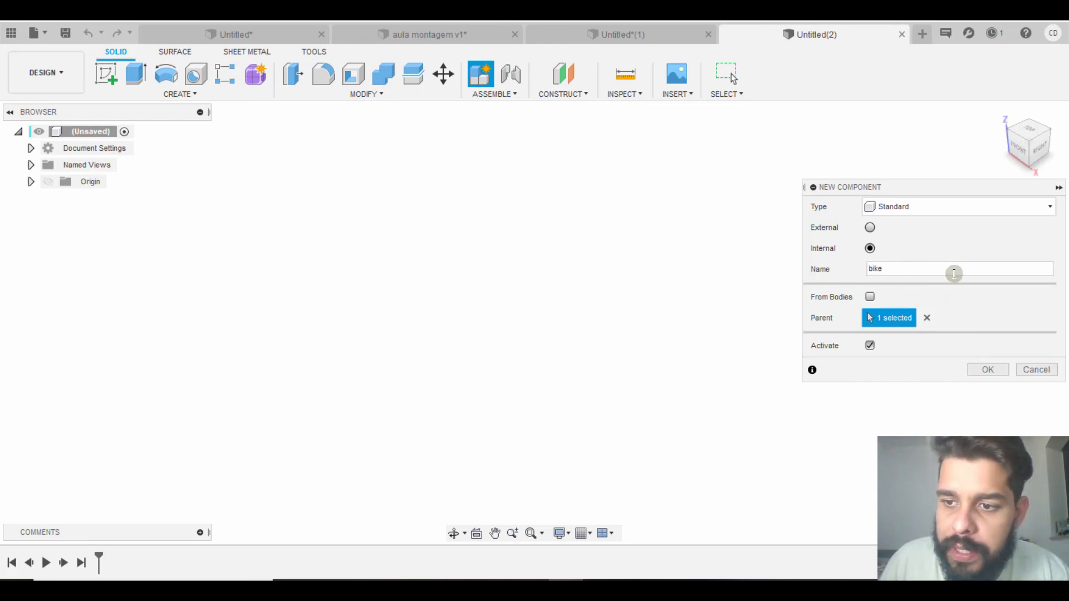
{"action": "left_click", "coordinate": [986, 369]}
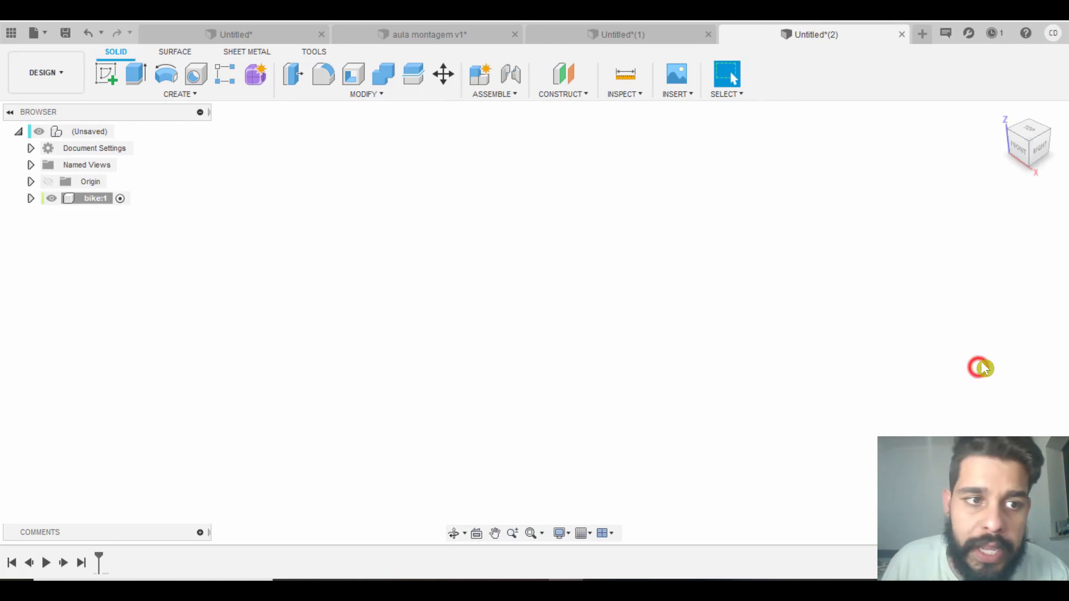
{"action": "left_click", "coordinate": [86, 199]}
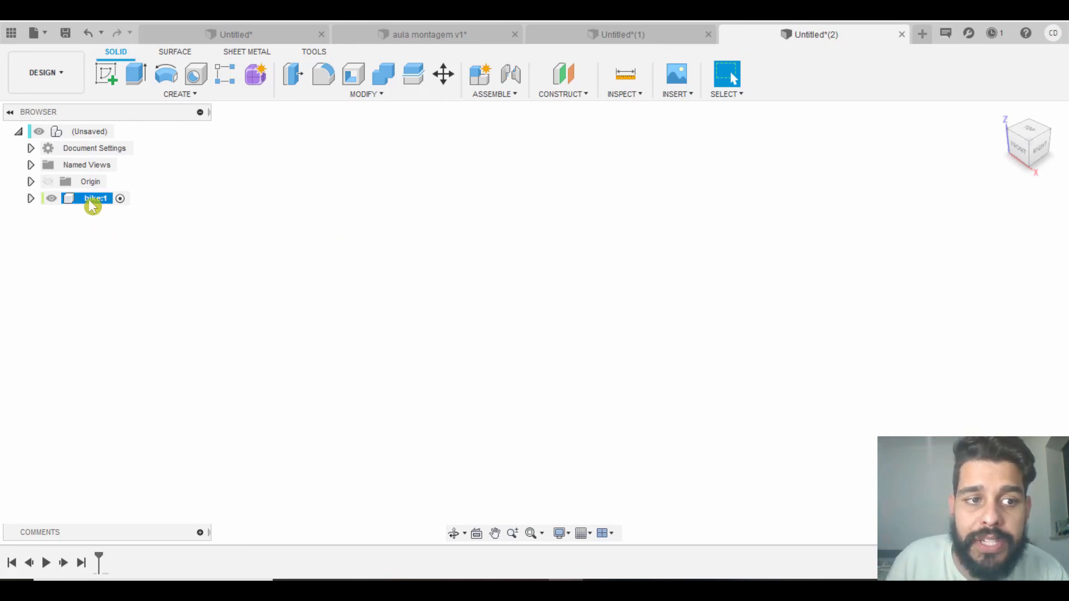
{"action": "left_click", "coordinate": [477, 76]}
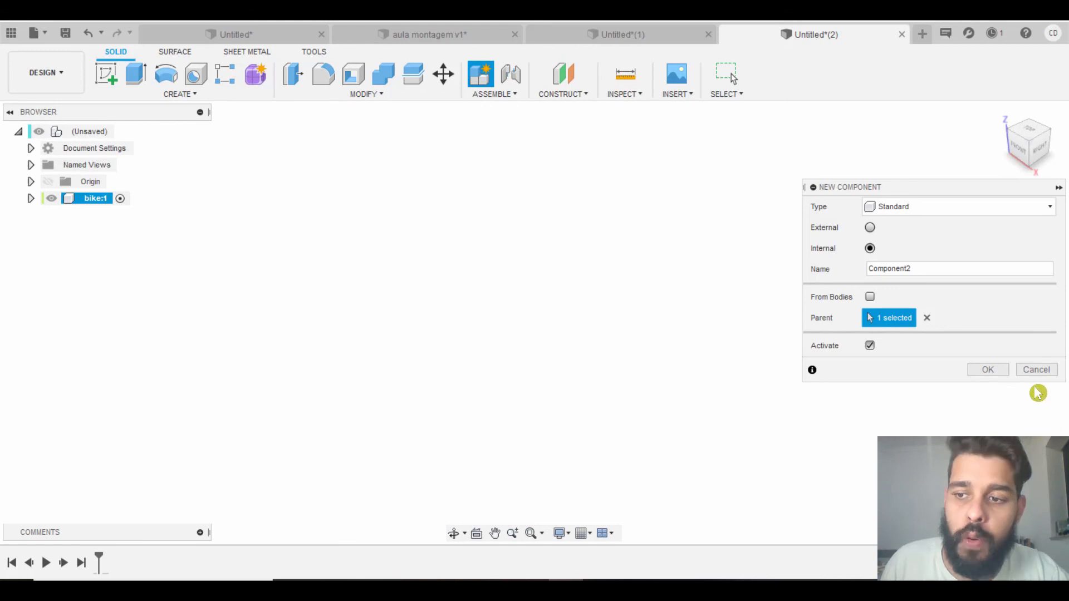
{"action": "left_click", "coordinate": [1036, 370]}
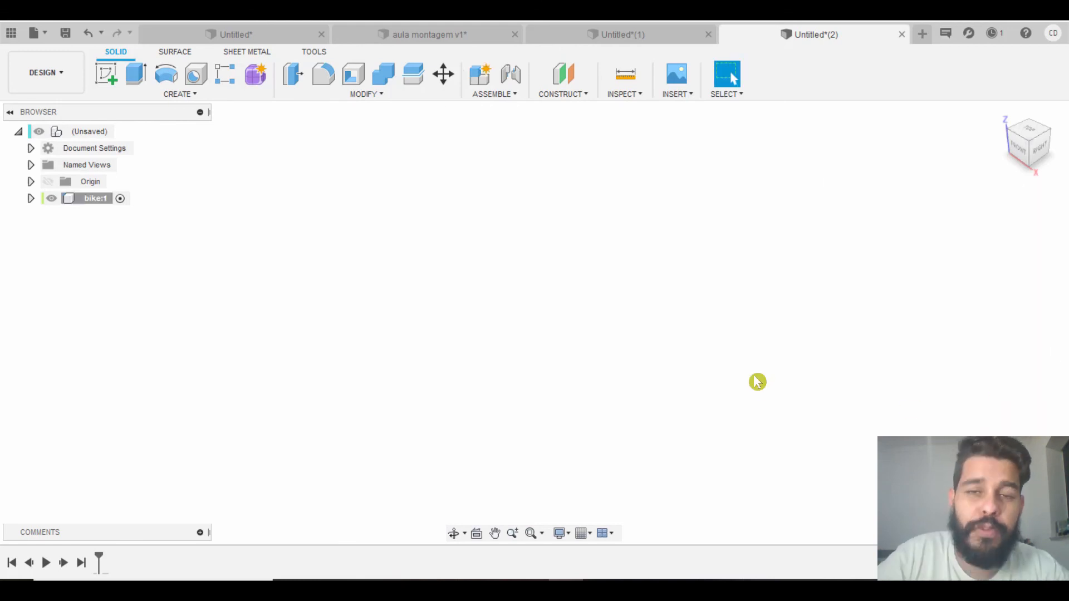